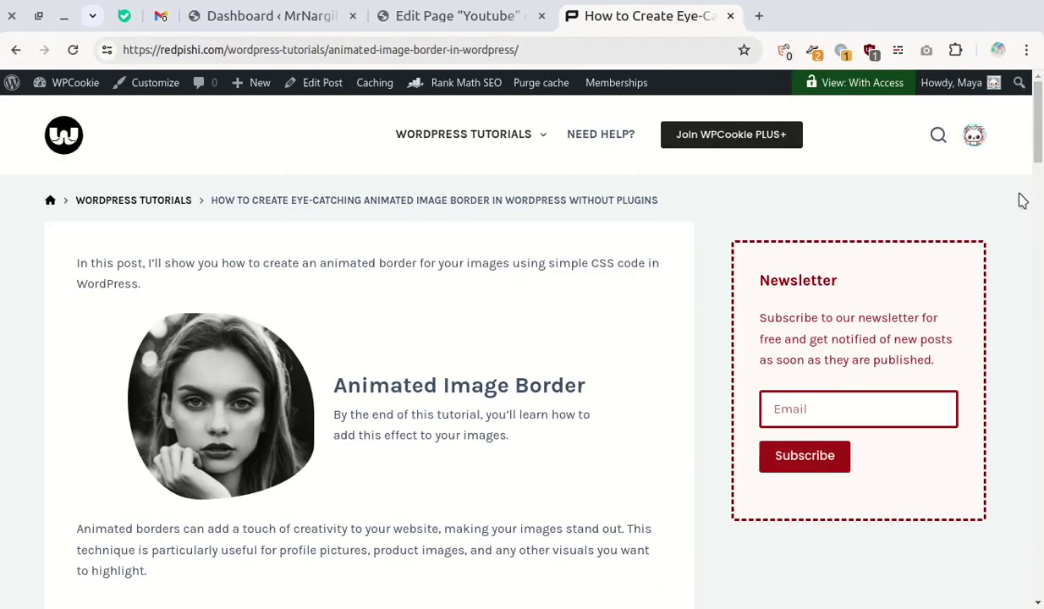
# - Copy the profileAnime CSS from the tutorial's Step 1 code block and return to the WordPress Dashboard
pyautogui.scroll(-7, 1040, 214)
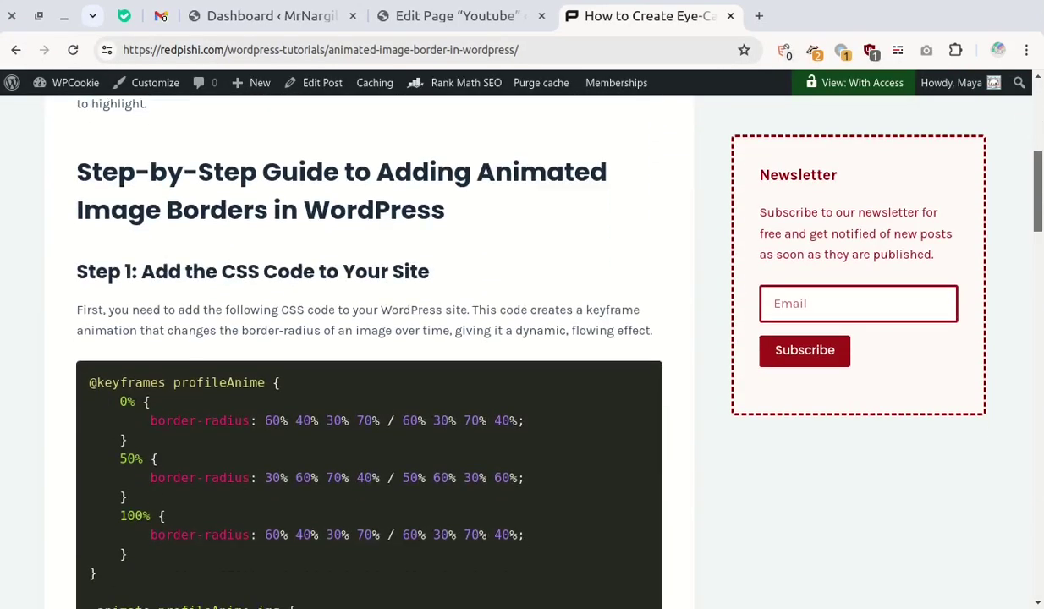
pyautogui.moveTo(397, 380); pyautogui.dragTo(397, 448)
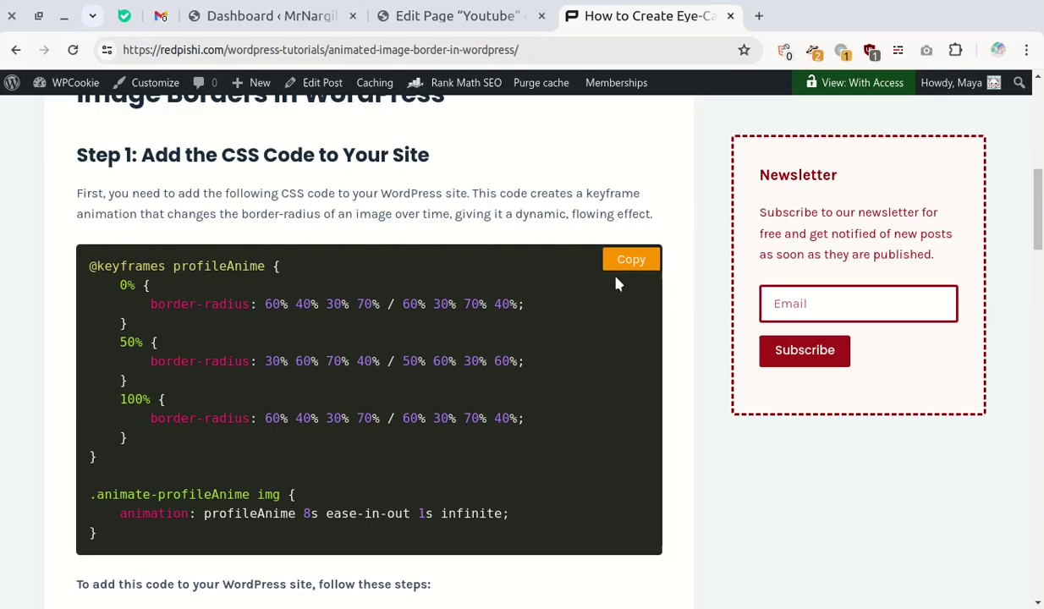
pyautogui.click(637, 263)
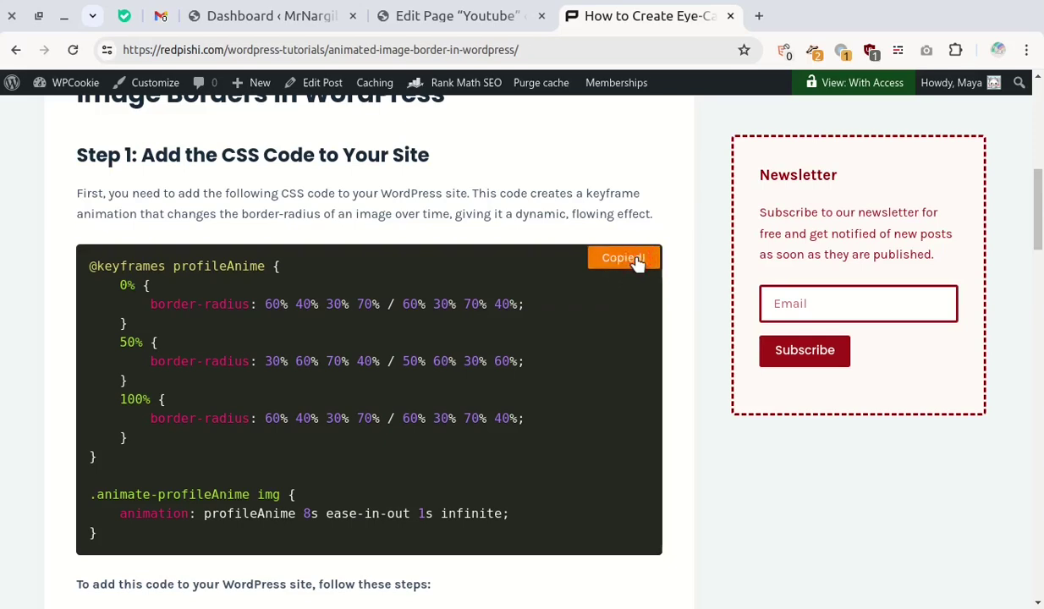
pyautogui.click(318, 10)
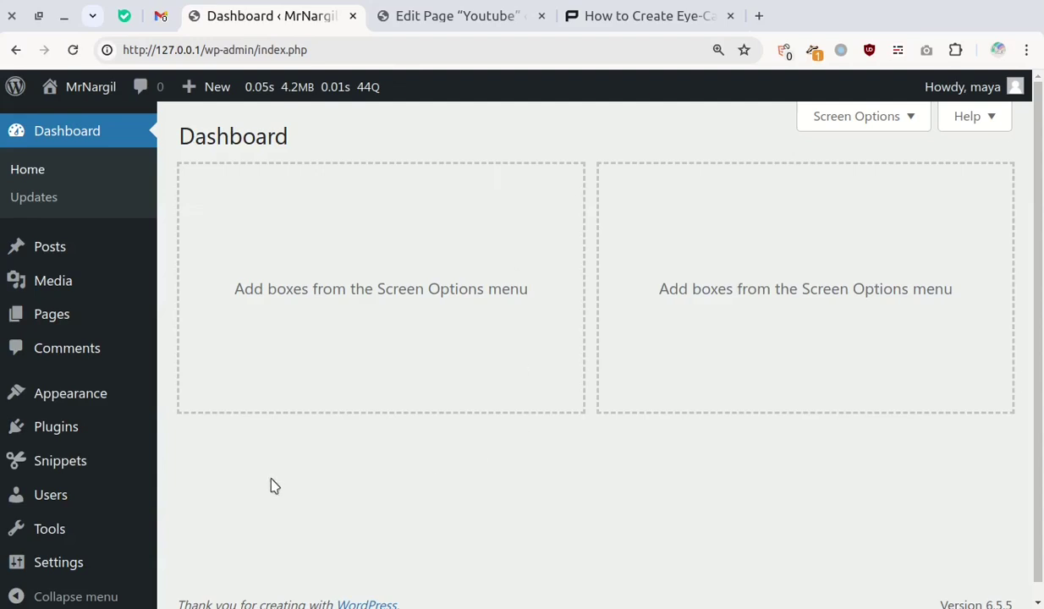
# - Open the Site Editor's Styles for editing and go to its Additional CSS settings
pyautogui.moveTo(133, 401)
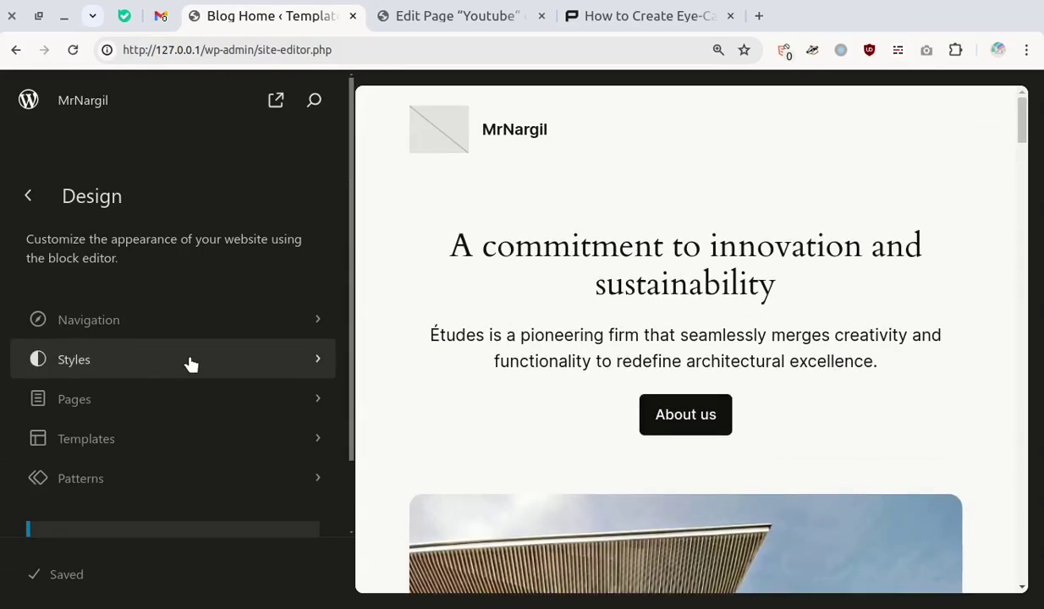
pyautogui.click(189, 360)
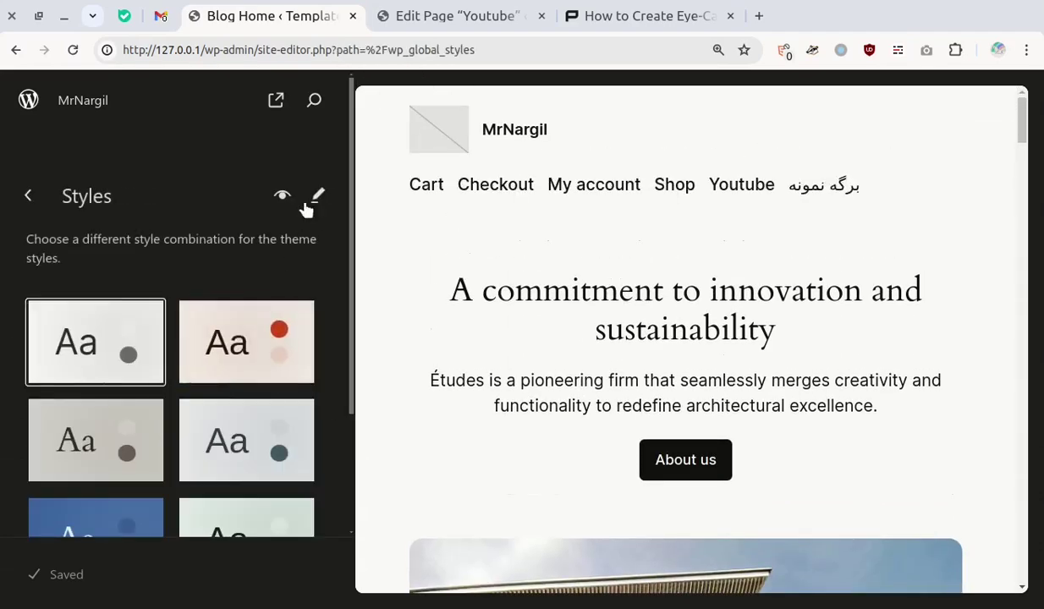
pyautogui.click(316, 196)
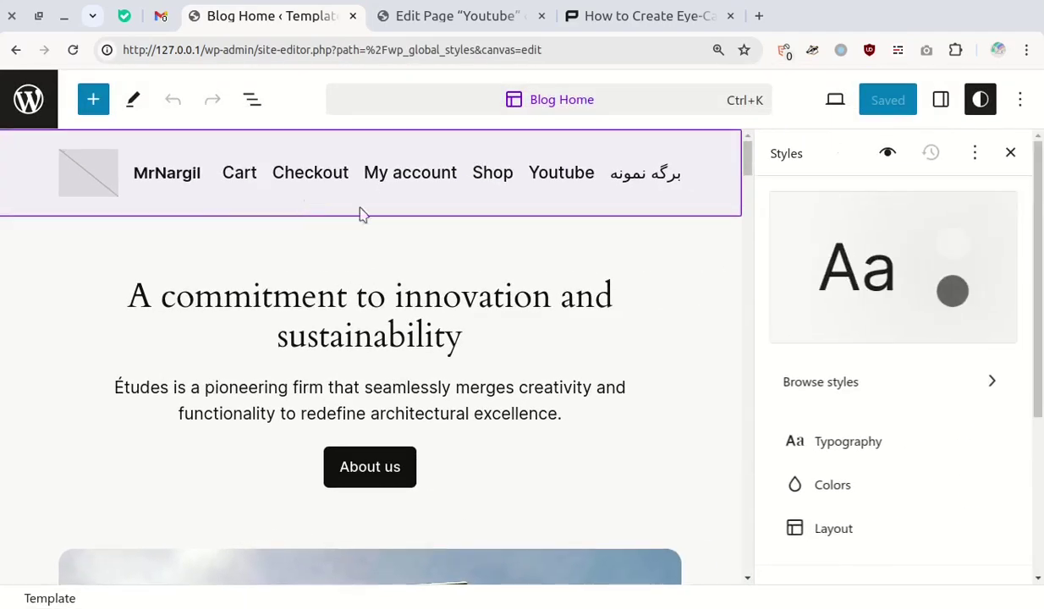
pyautogui.scroll(-3, 810, 384)
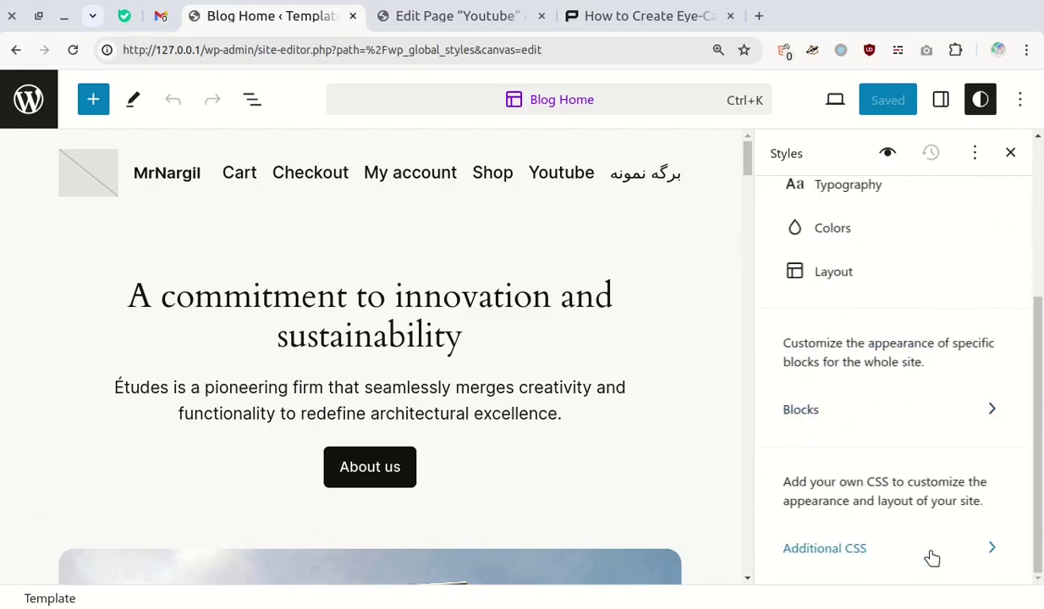
pyautogui.click(932, 558)
# - Paste the profileAnime CSS on a new line below the existing CSS and save the site
pyautogui.click(885, 467)
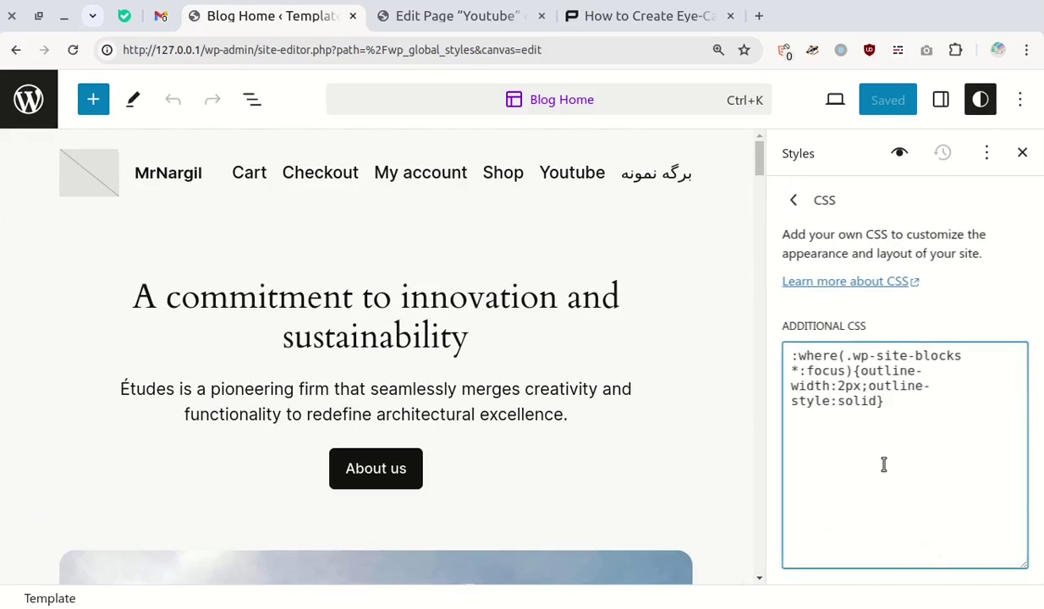
pyautogui.press('Return')
pyautogui.rightClick(838, 470)
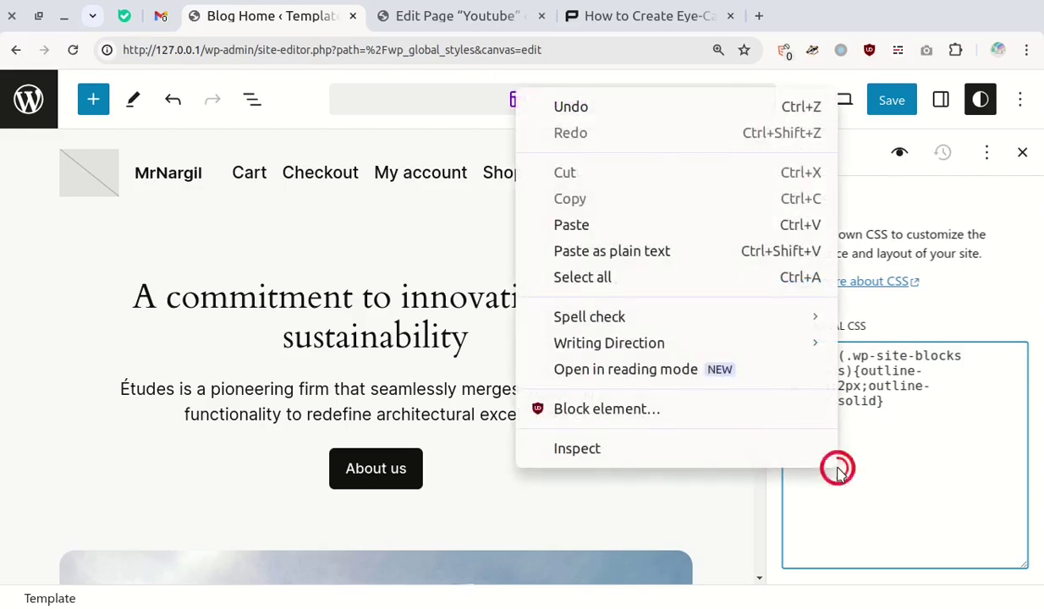
pyautogui.click(572, 225)
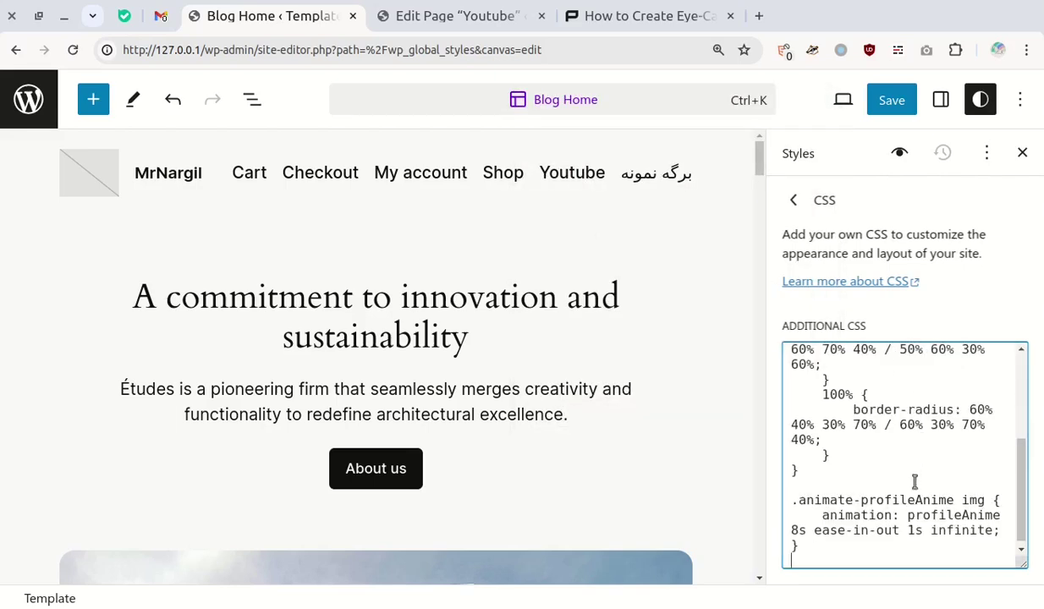
pyautogui.click(888, 108)
pyautogui.click(876, 105)
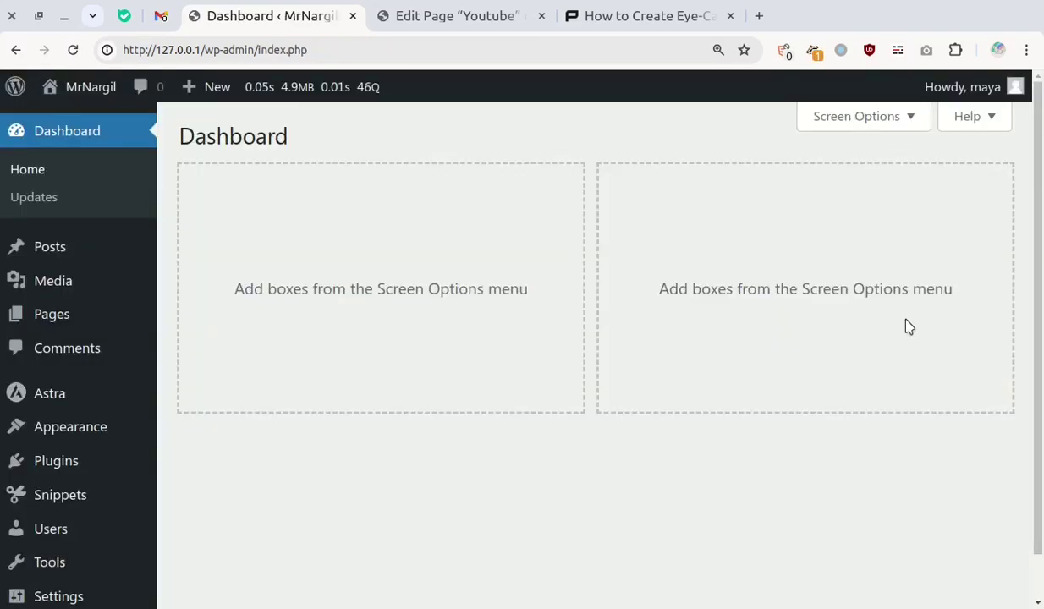
# - Paste the profileAnime keyframes and animation rule into the Customizer's empty Additional CSS and publish
pyautogui.moveTo(125, 428)
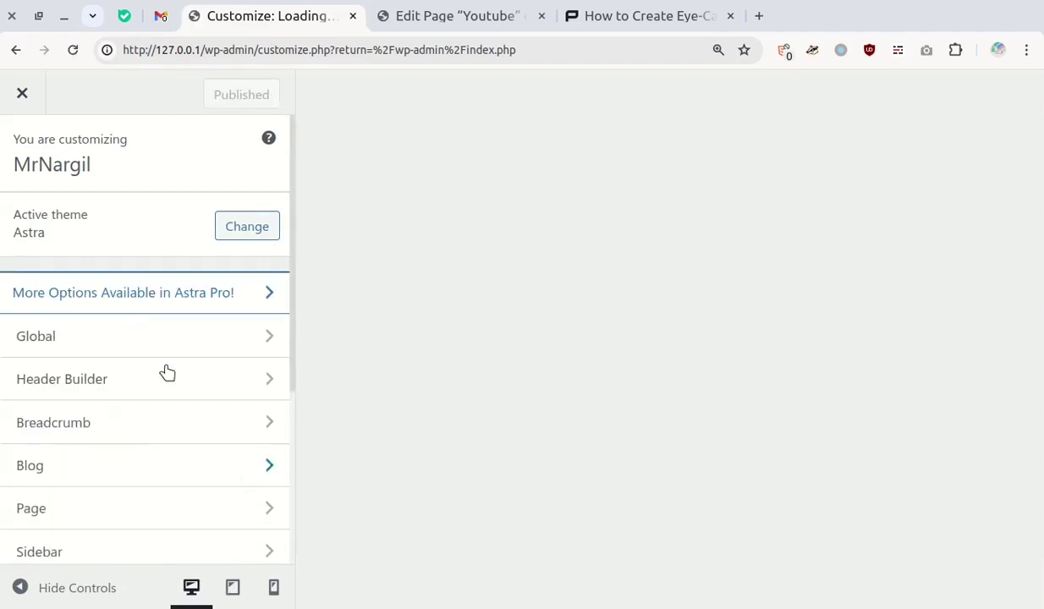
pyautogui.scroll(-3, 178, 392)
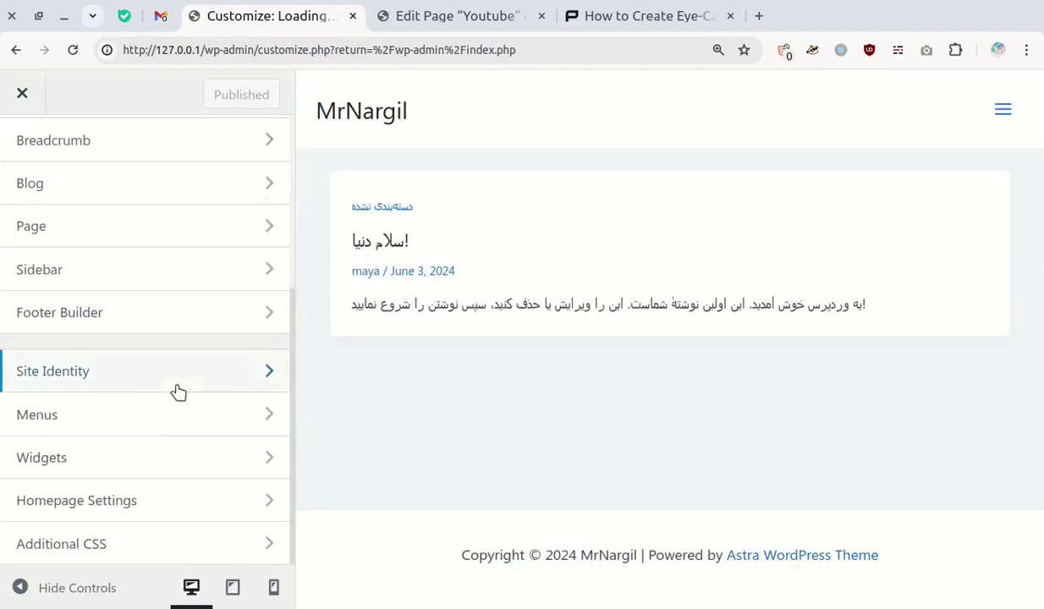
pyautogui.click(170, 550)
pyautogui.scroll(-5, 170, 390)
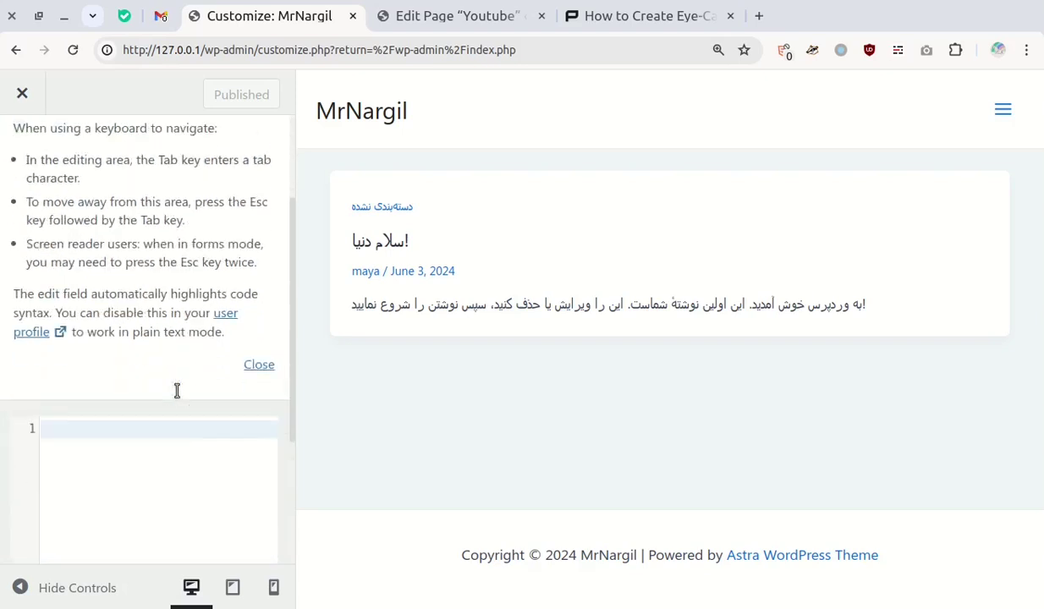
pyautogui.rightClick(140, 293)
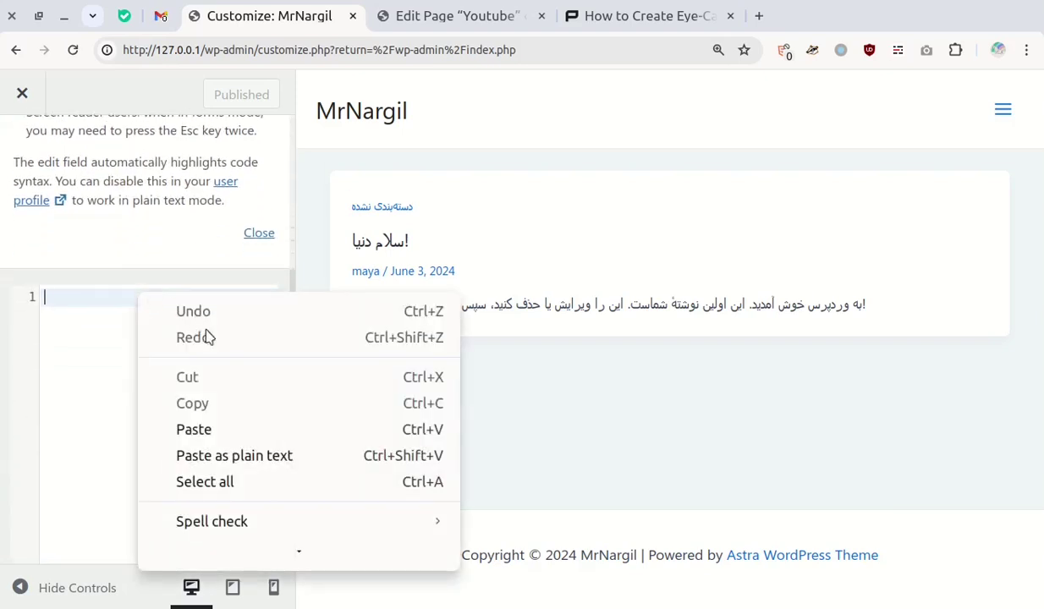
pyautogui.click(203, 428)
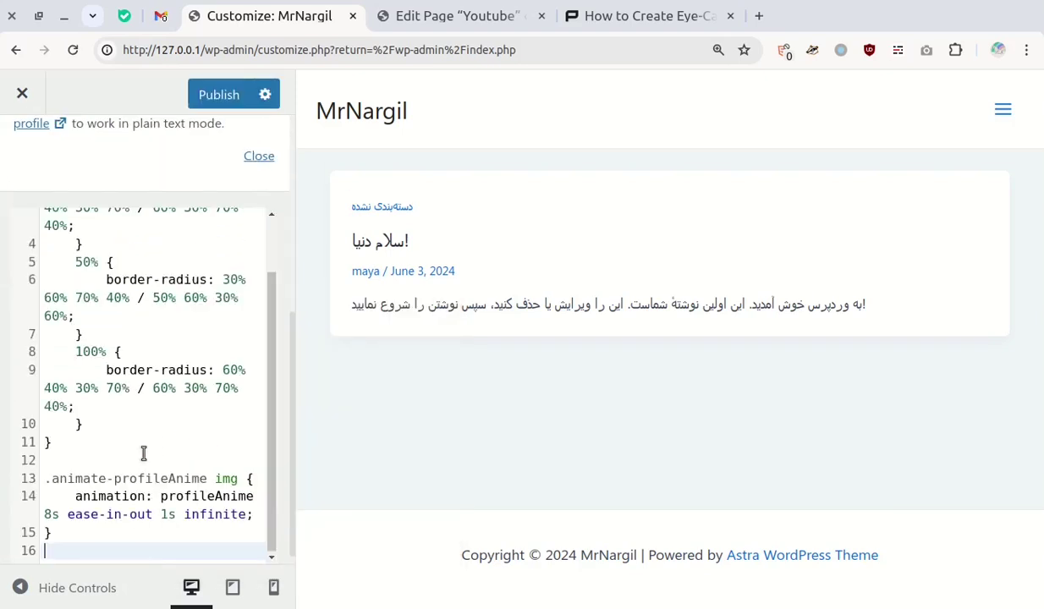
pyautogui.scroll(2, 144, 453)
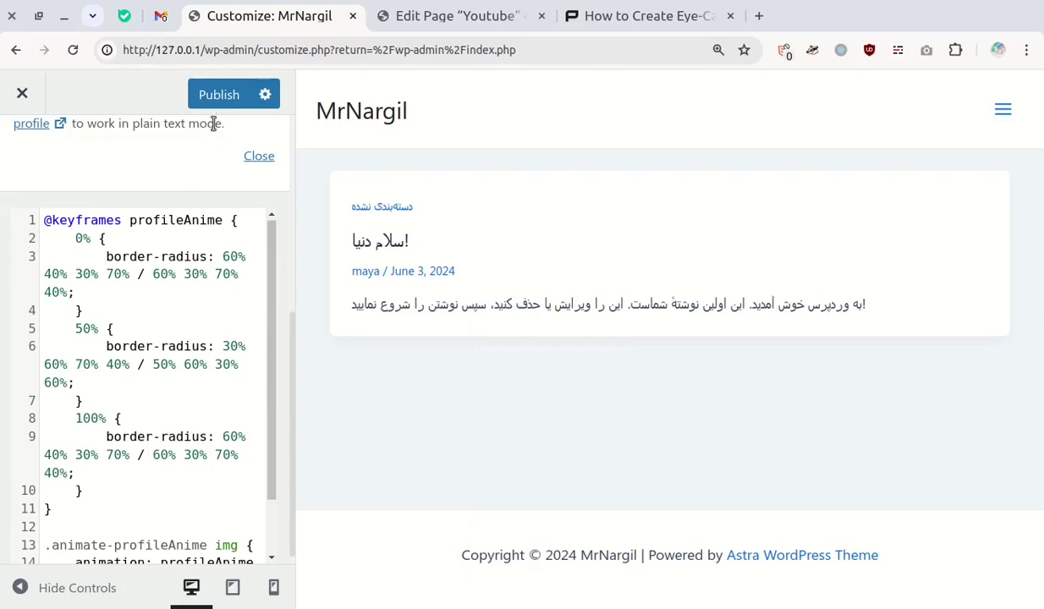
pyautogui.click(208, 95)
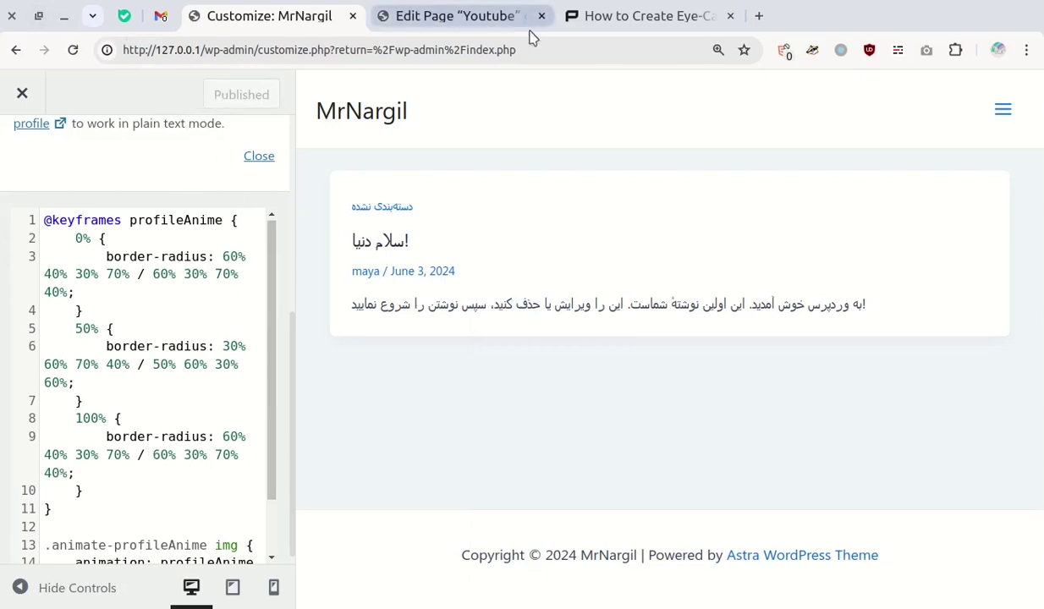
# - Add an Image block on the Youtube page with the black-and-white woman portrait from the Media Library
pyautogui.click(446, 11)
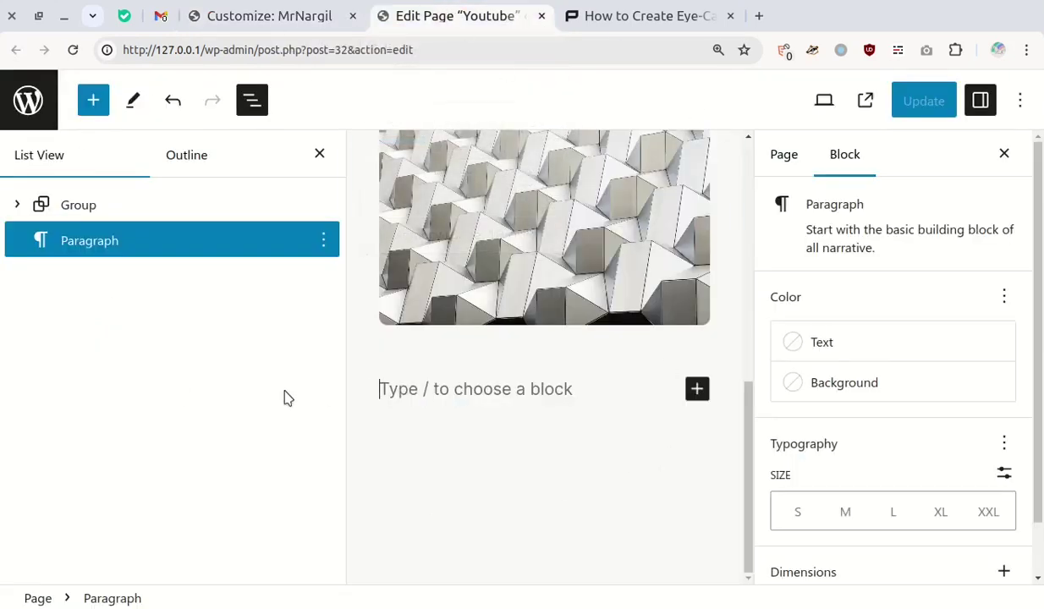
pyautogui.click(697, 388)
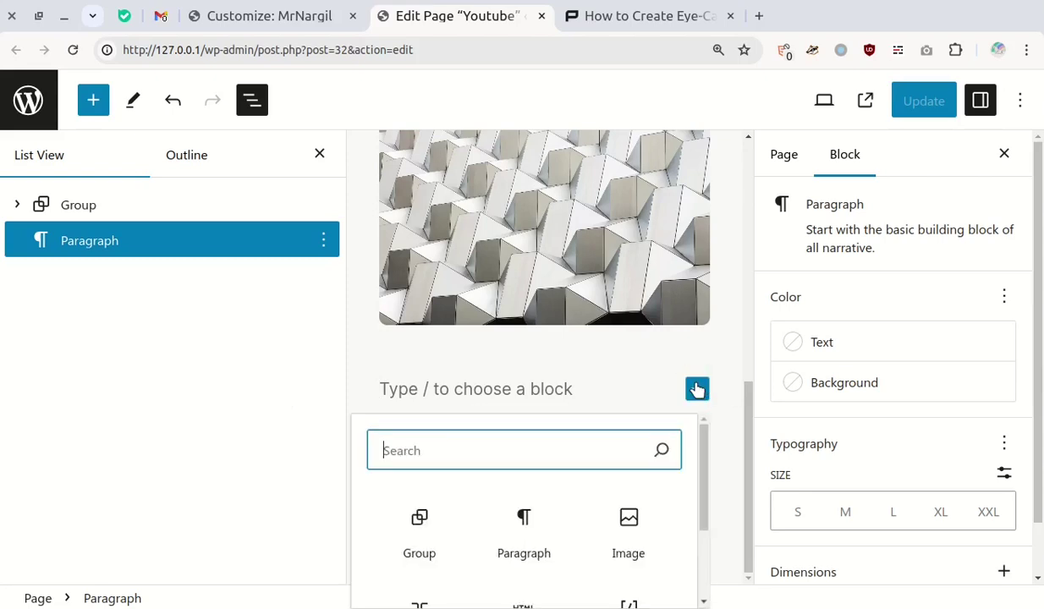
pyautogui.click(621, 530)
pyautogui.click(449, 499)
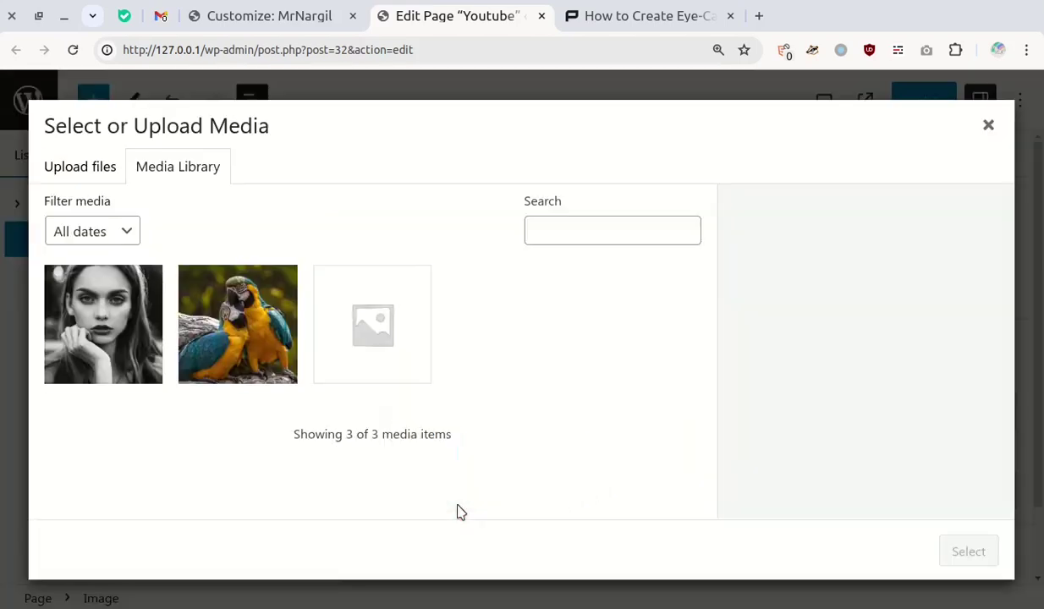
pyautogui.click(116, 339)
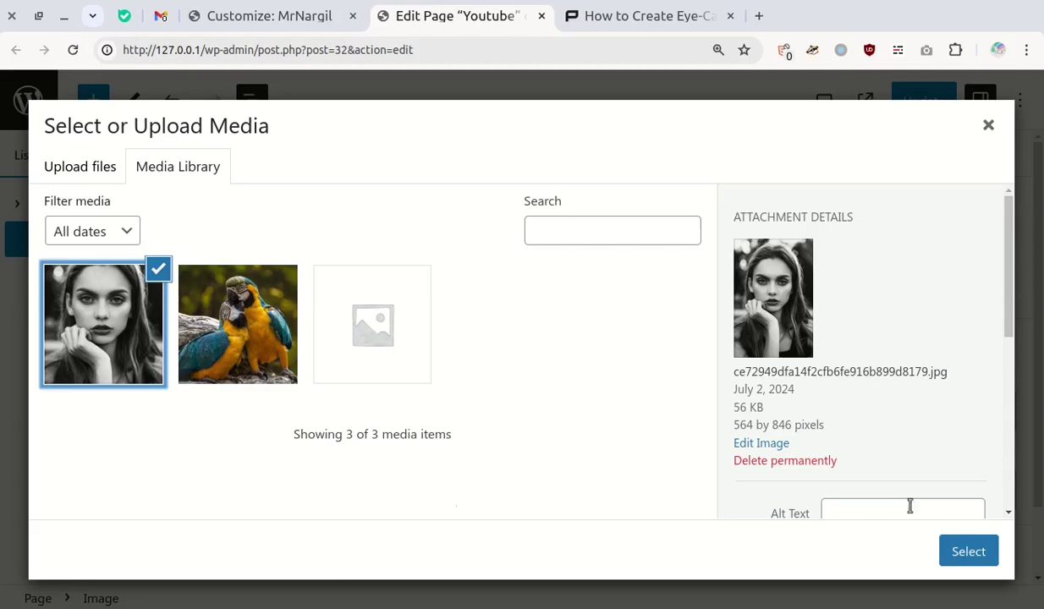
pyautogui.click(966, 551)
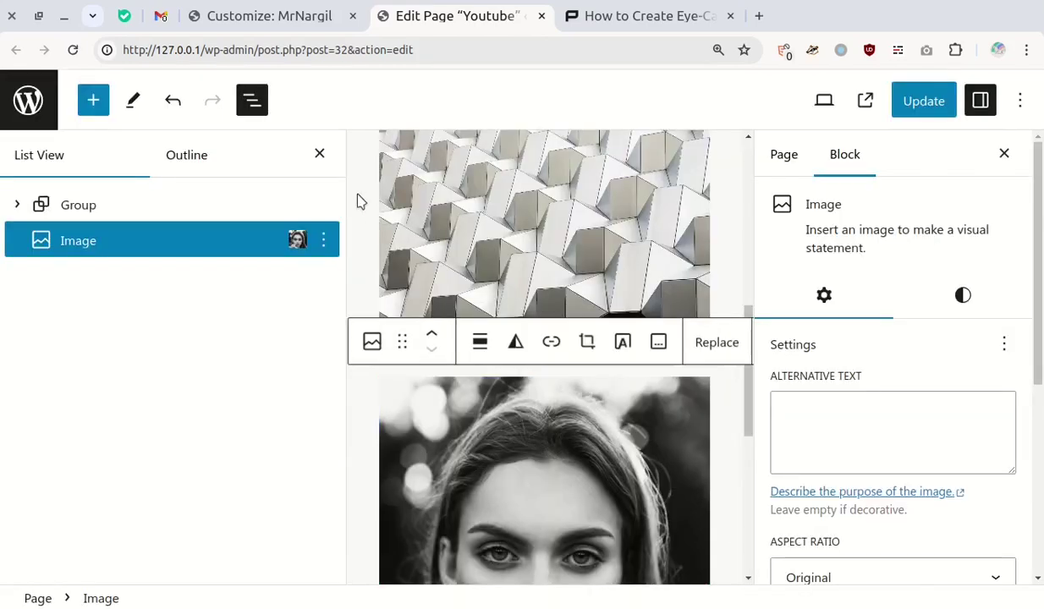
# - Resize the portrait image to about 281 px wide
pyautogui.click(319, 155)
pyautogui.scroll(-2, 508, 356)
pyautogui.scroll(-3, 474, 377)
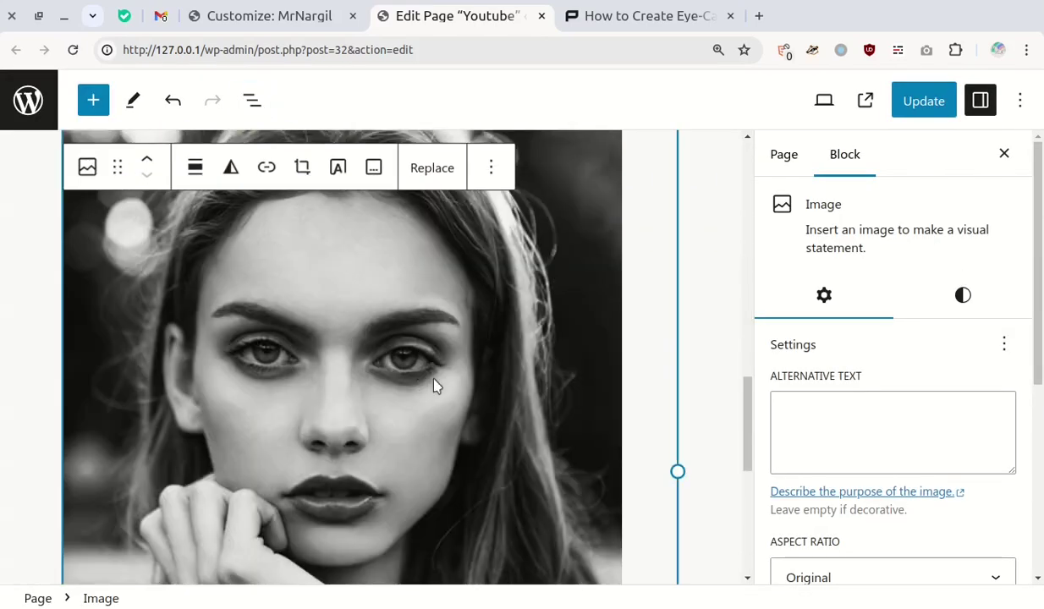
pyautogui.moveTo(676, 471); pyautogui.dragTo(363, 425)
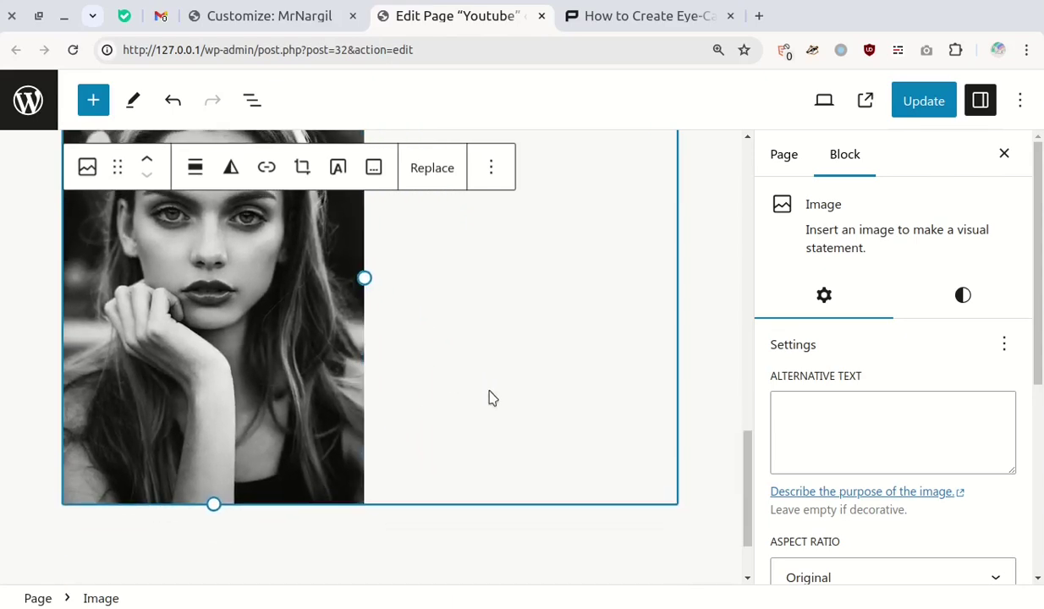
pyautogui.scroll(1, 448, 396)
pyautogui.moveTo(359, 373); pyautogui.dragTo(362, 371)
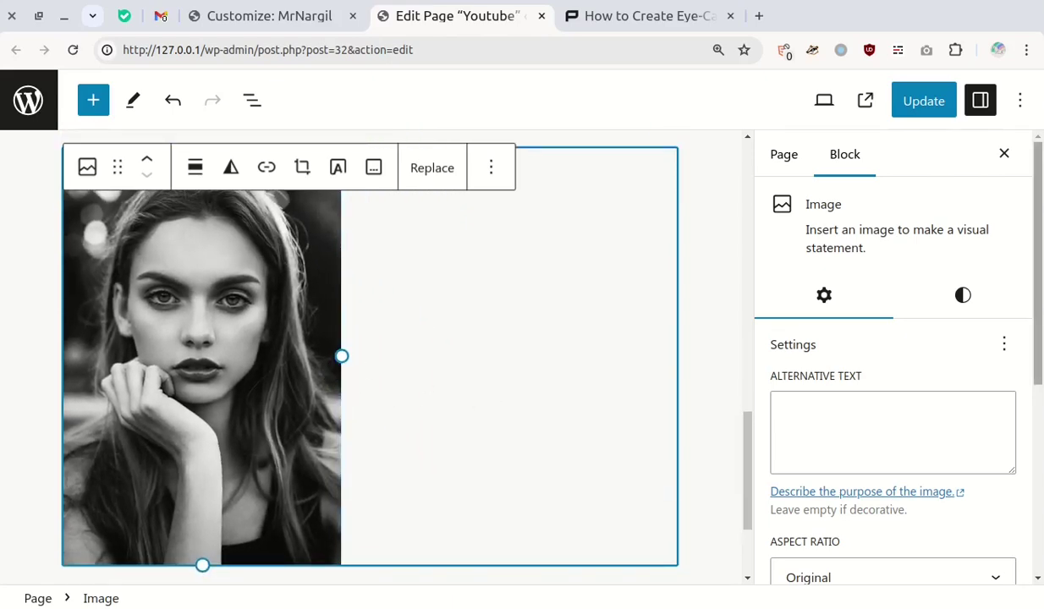
pyautogui.scroll(-3, 1035, 327)
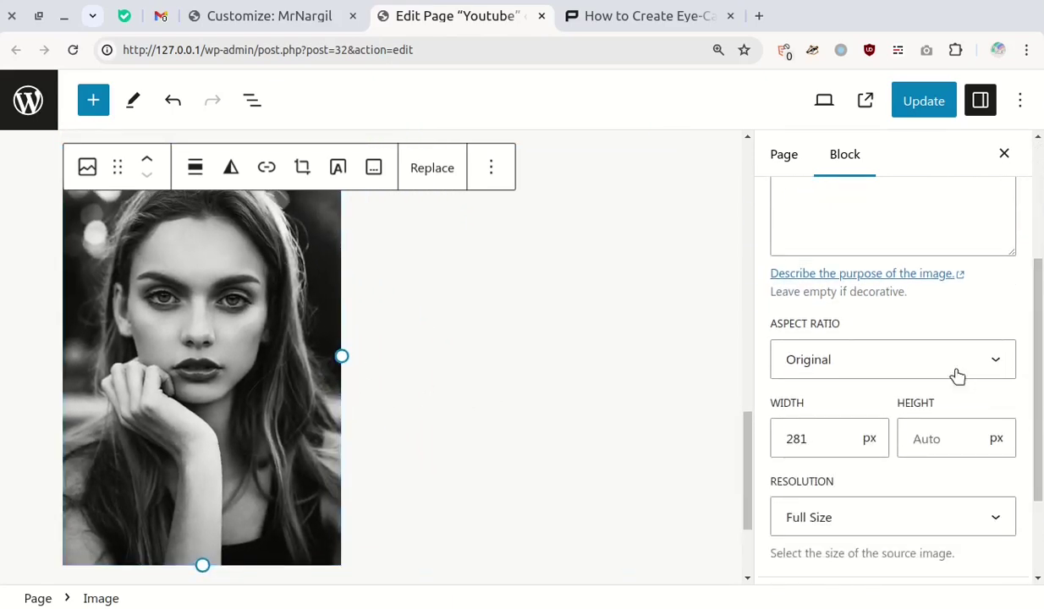
# - Crop the portrait to Square - 1:1 and narrow it to about 257 px
pyautogui.click(956, 375)
pyautogui.click(936, 408)
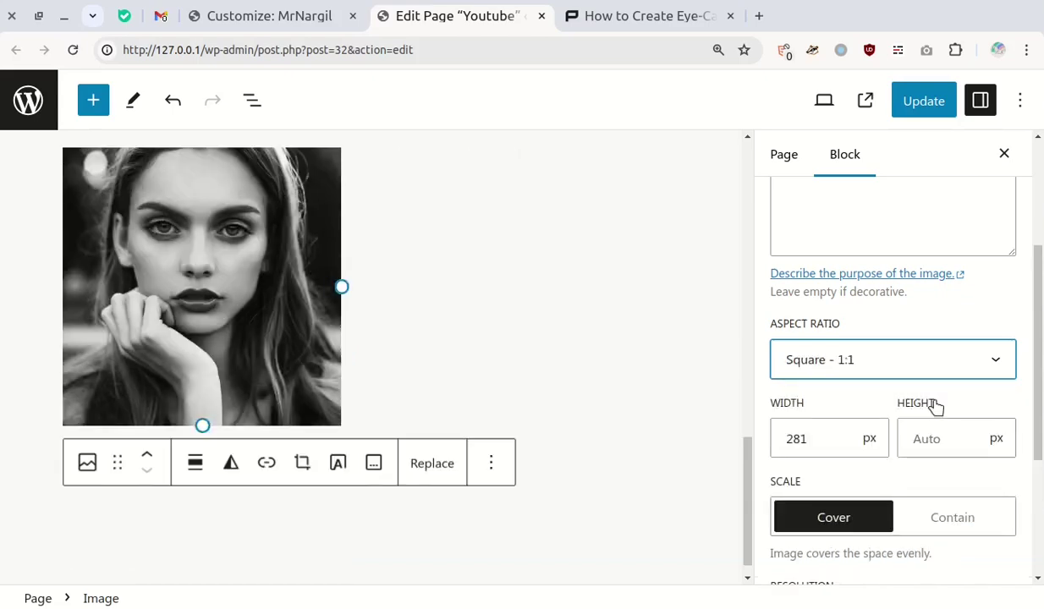
pyautogui.scroll(1, 381, 432)
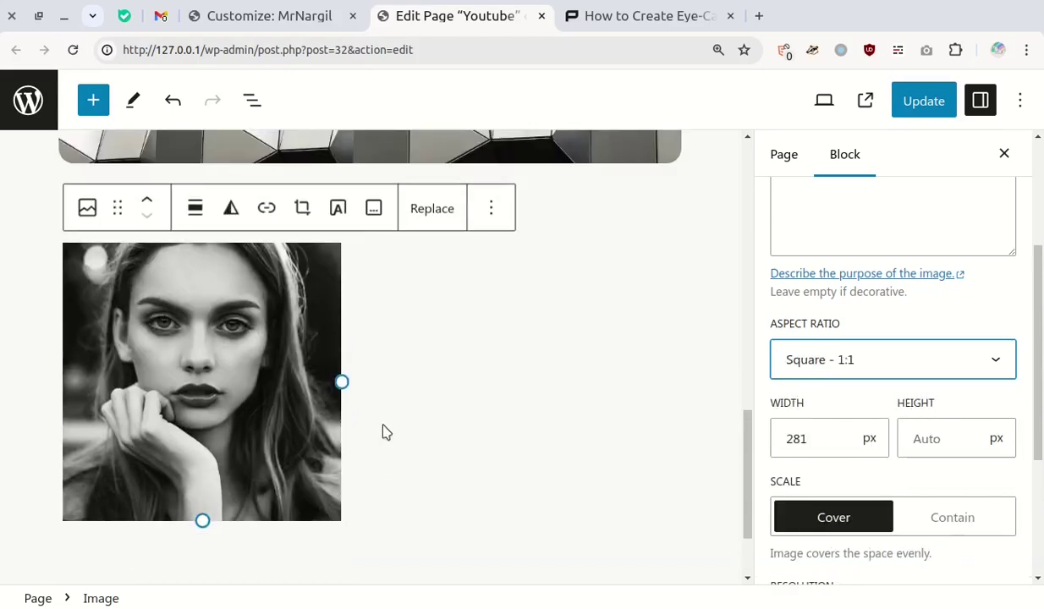
pyautogui.click(539, 387)
pyautogui.click(311, 533)
pyautogui.click(298, 401)
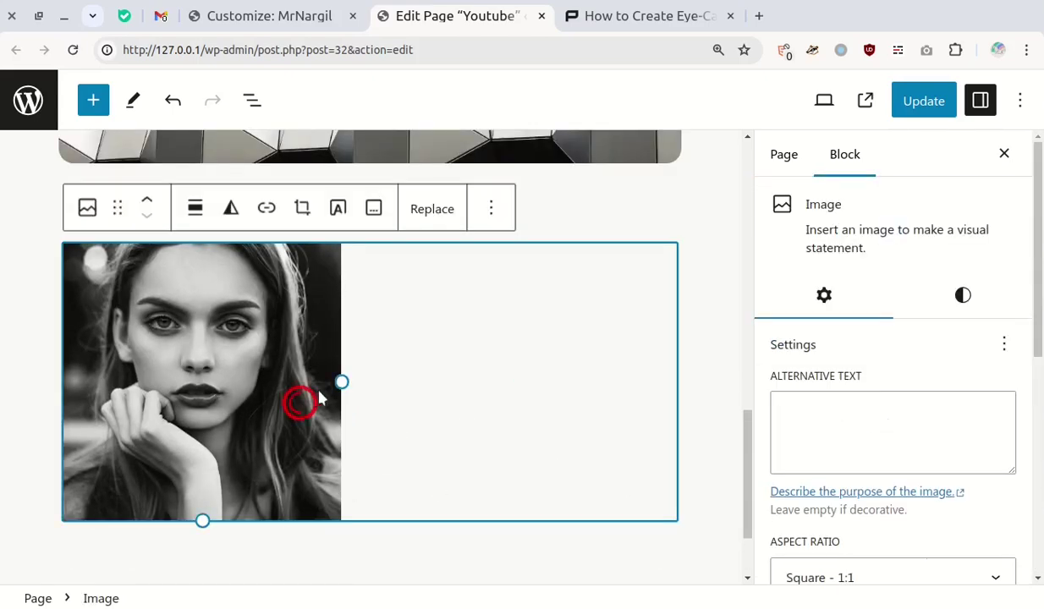
pyautogui.moveTo(341, 381); pyautogui.dragTo(317, 393)
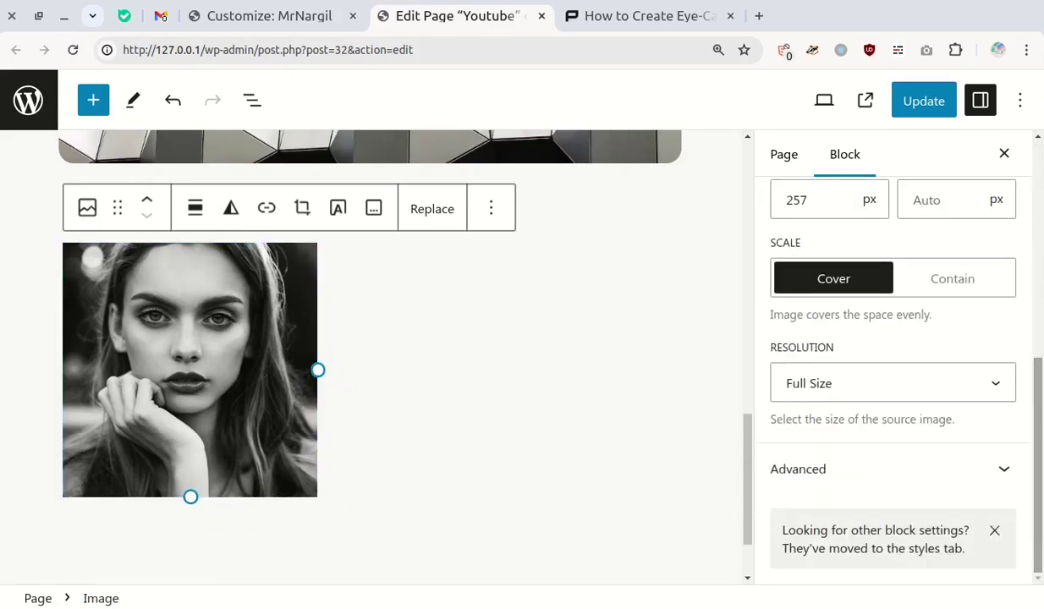
# - Expand Advanced and focus the image's Additional CSS class field, then go to the tutorial
pyautogui.click(851, 472)
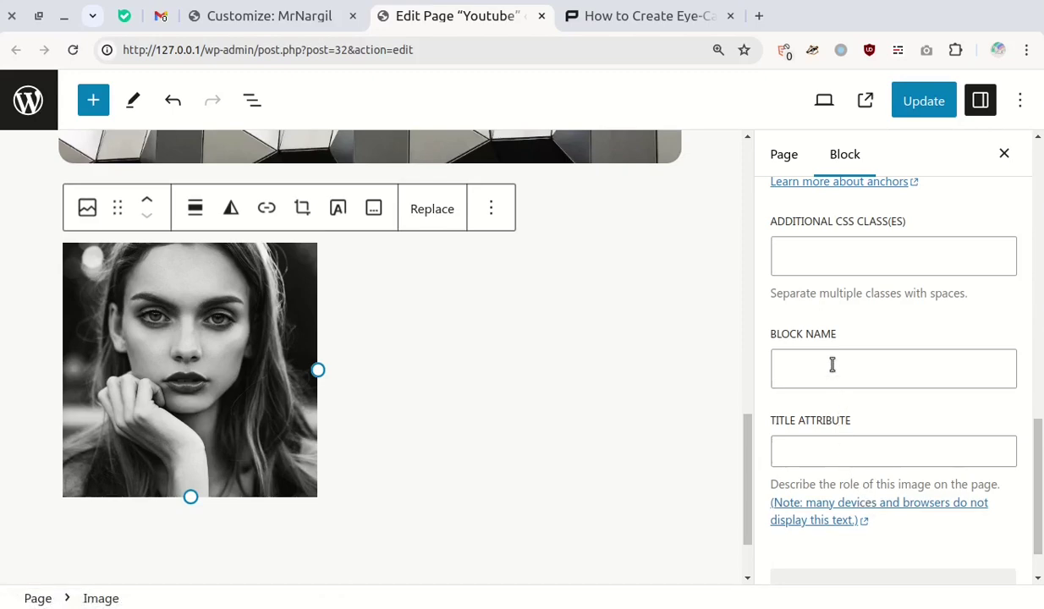
pyautogui.click(834, 269)
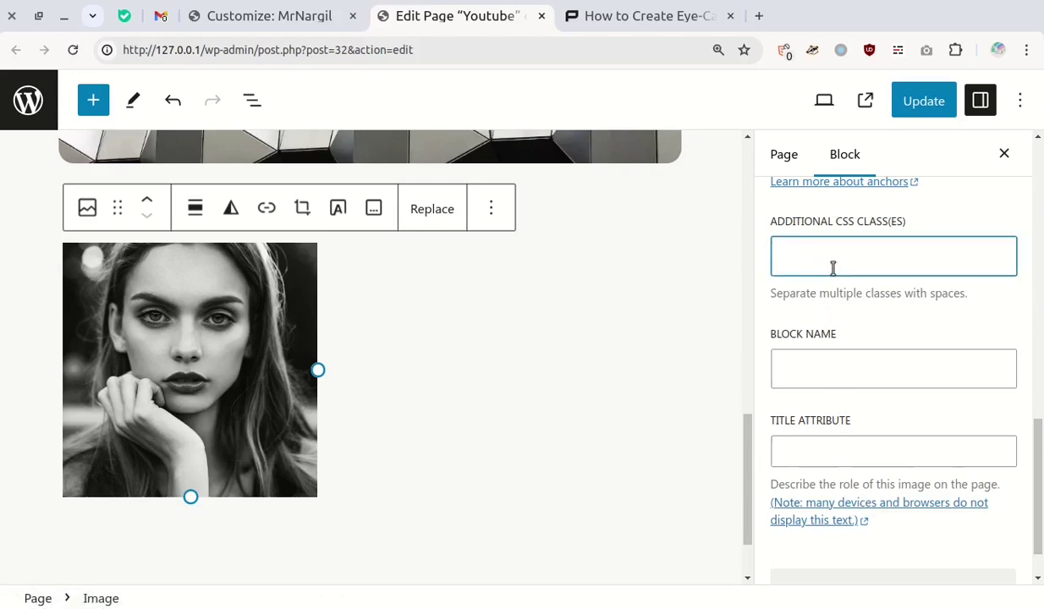
pyautogui.click(573, 11)
# - Scroll to the tutorial's Step 2 and highlight the class name animate-profileAnime
pyautogui.scroll(-4, 572, 461)
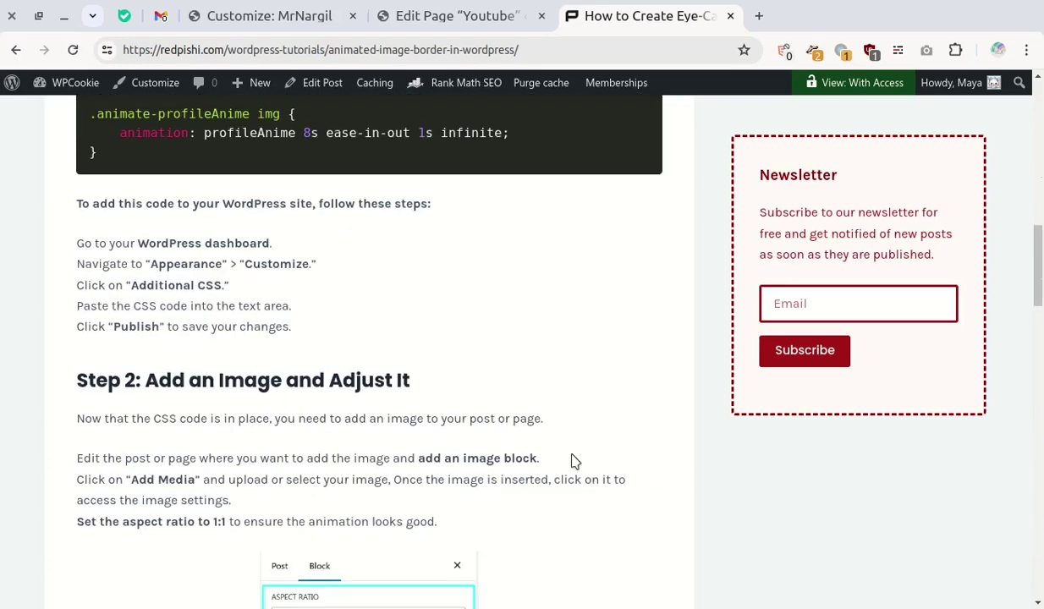
pyautogui.scroll(-1, 573, 461)
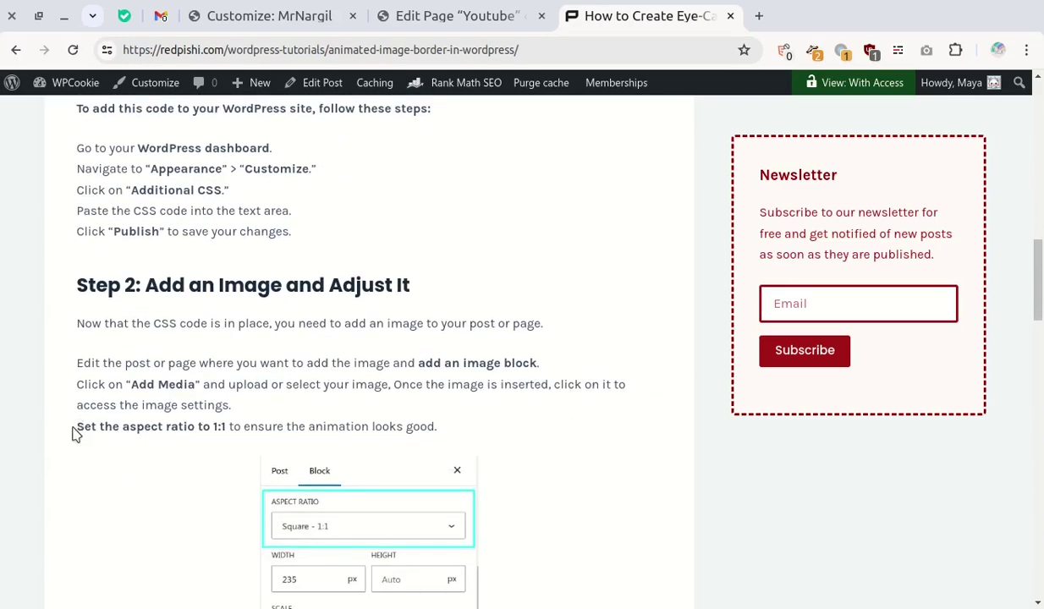
pyautogui.scroll(-2, 561, 401)
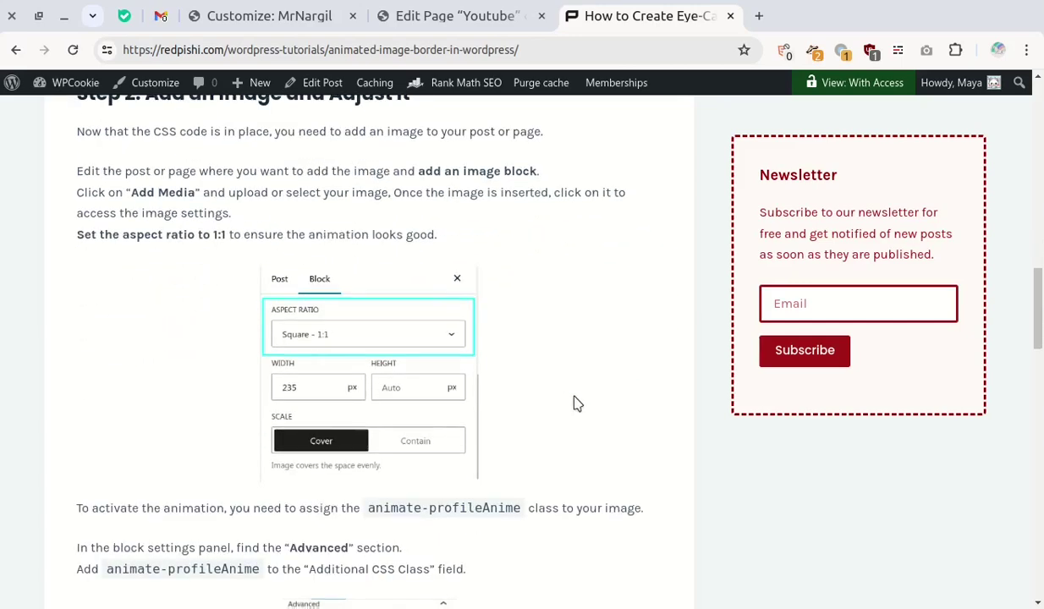
pyautogui.scroll(-2, 567, 396)
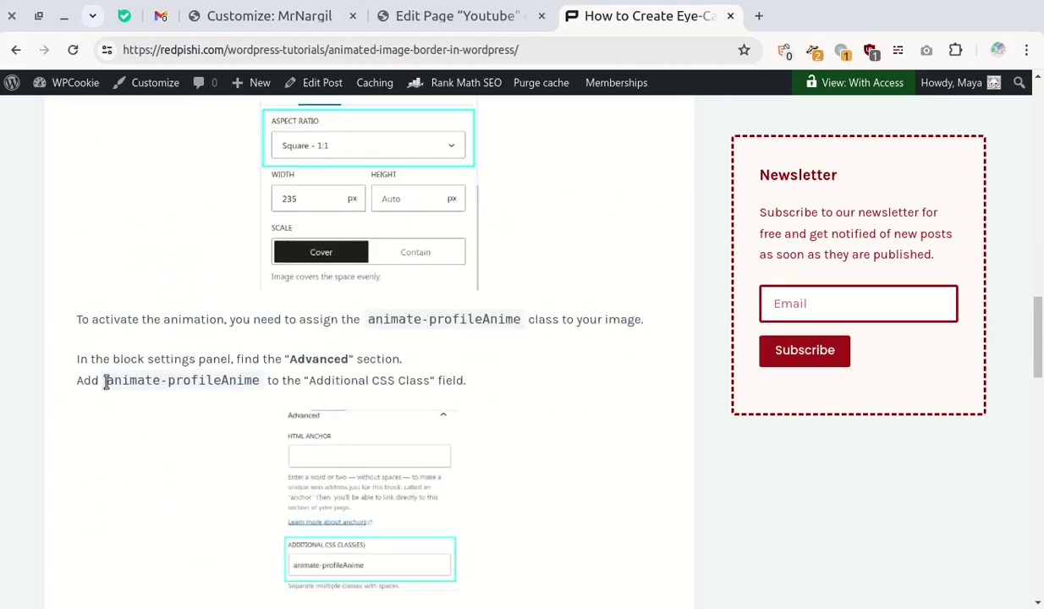
pyautogui.moveTo(105, 383); pyautogui.dragTo(251, 378)
# - Copy animate-profileAnime and paste it into the portrait's Additional CSS class field
pyautogui.rightClick(251, 380)
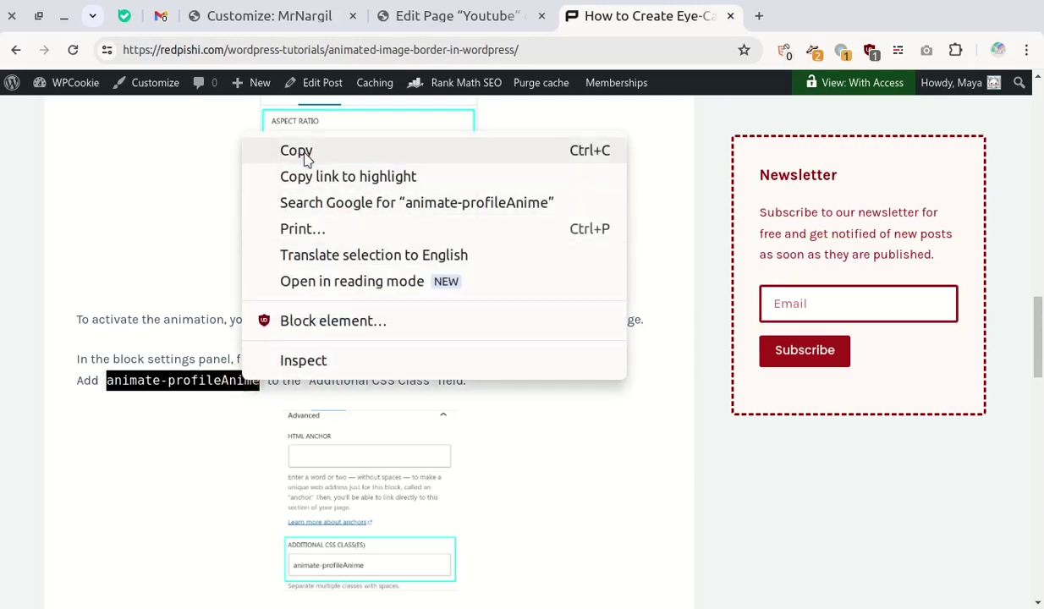
pyautogui.click(276, 152)
pyautogui.click(421, 11)
pyautogui.rightClick(832, 258)
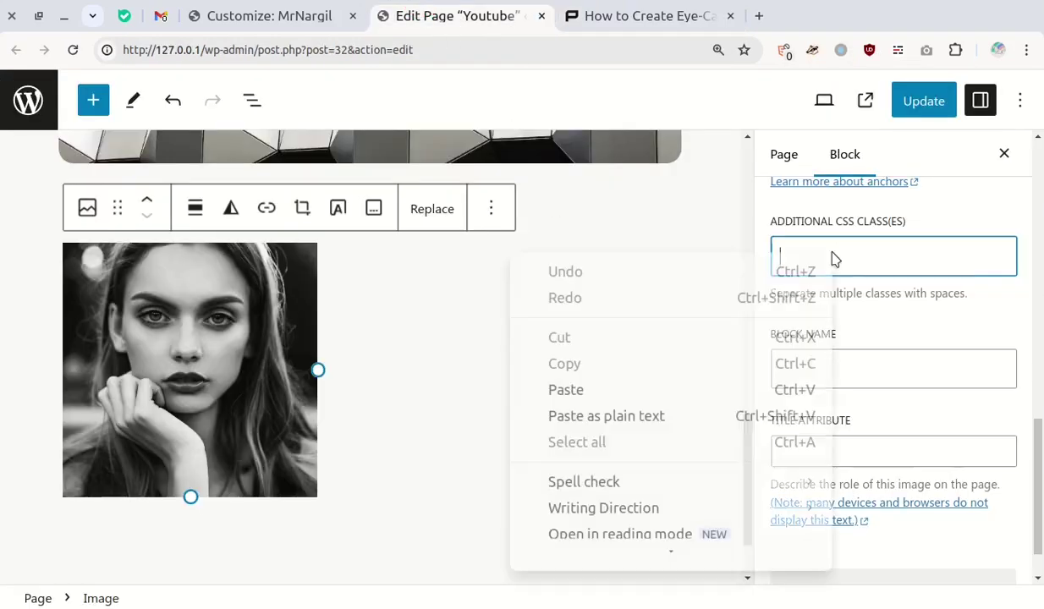
pyautogui.click(620, 389)
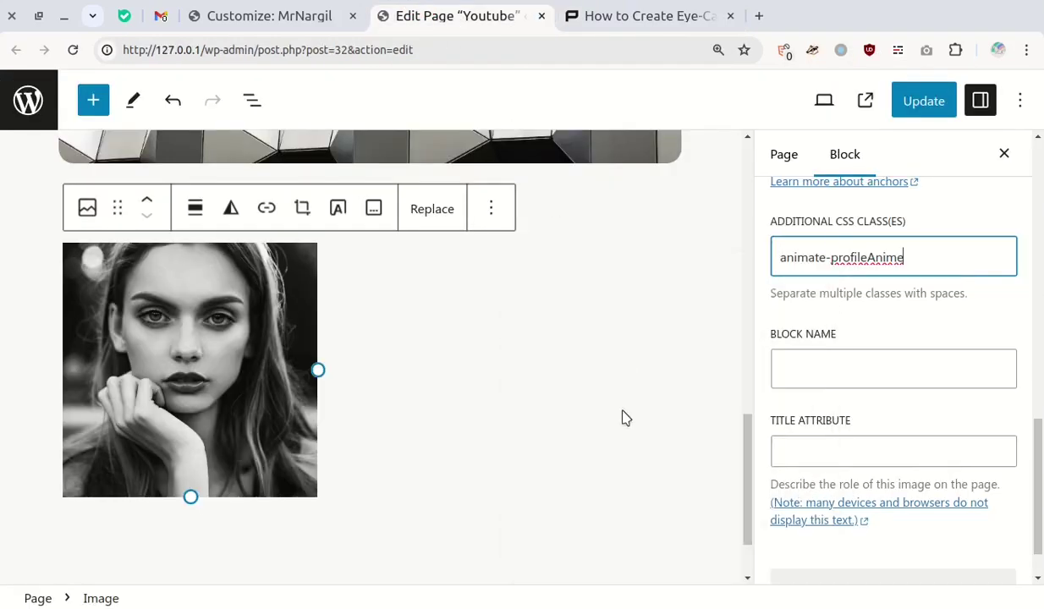
# - Update the Youtube page and view it live to check the morphing border
pyautogui.click(931, 102)
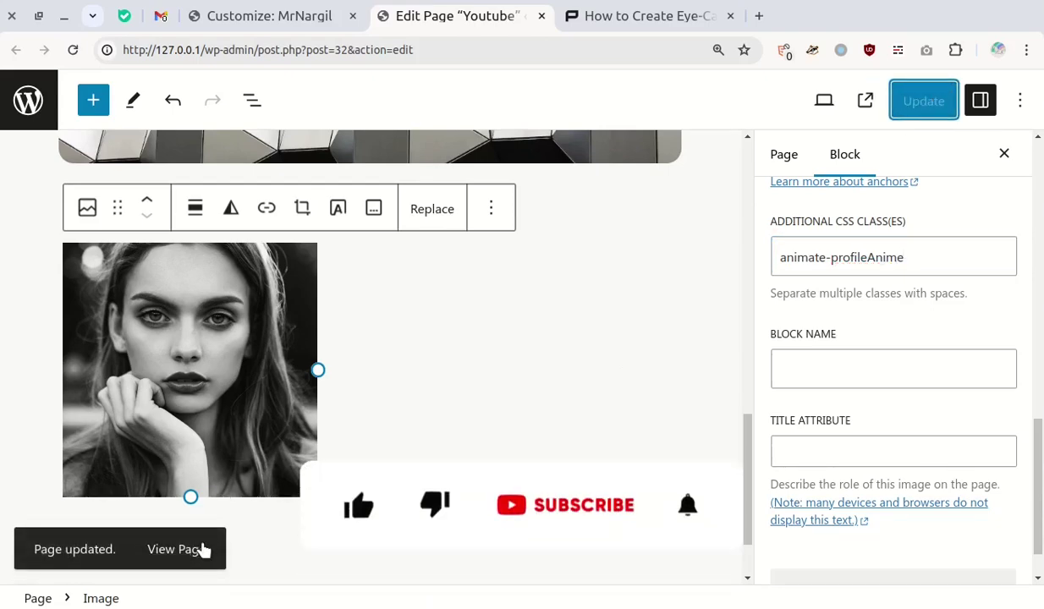
pyautogui.click(203, 551)
pyautogui.scroll(-5, 361, 524)
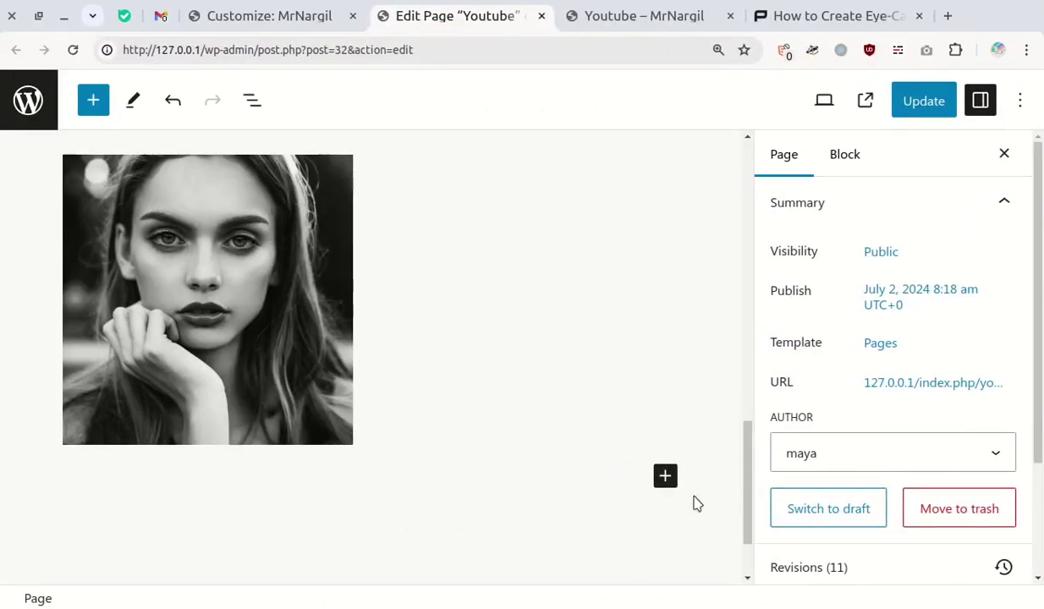
# - Insert a Row block via a 'row' search and drag the portrait Image block into it
pyautogui.click(666, 481)
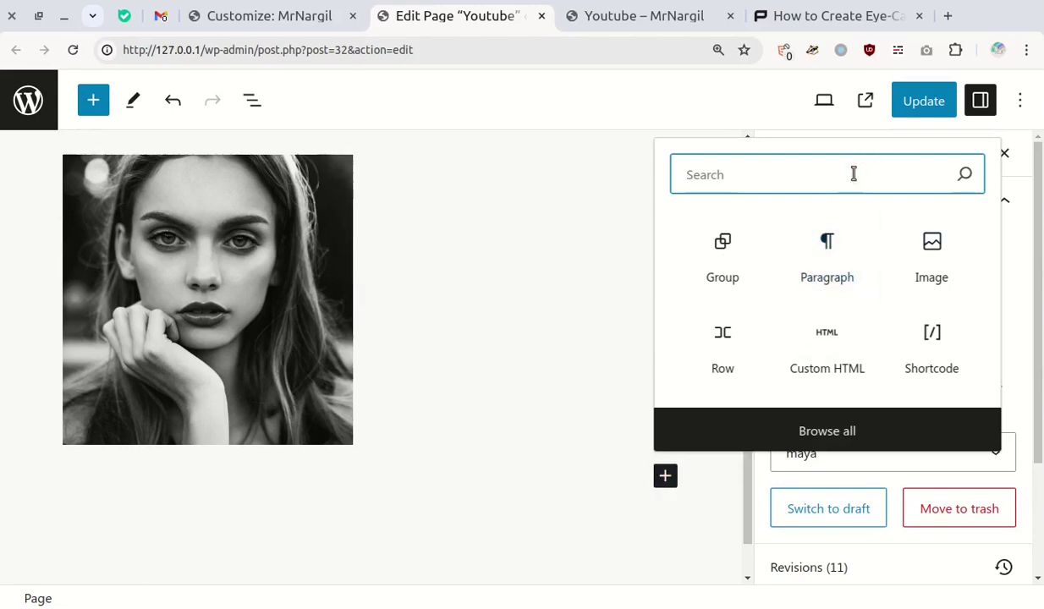
pyautogui.write('row')
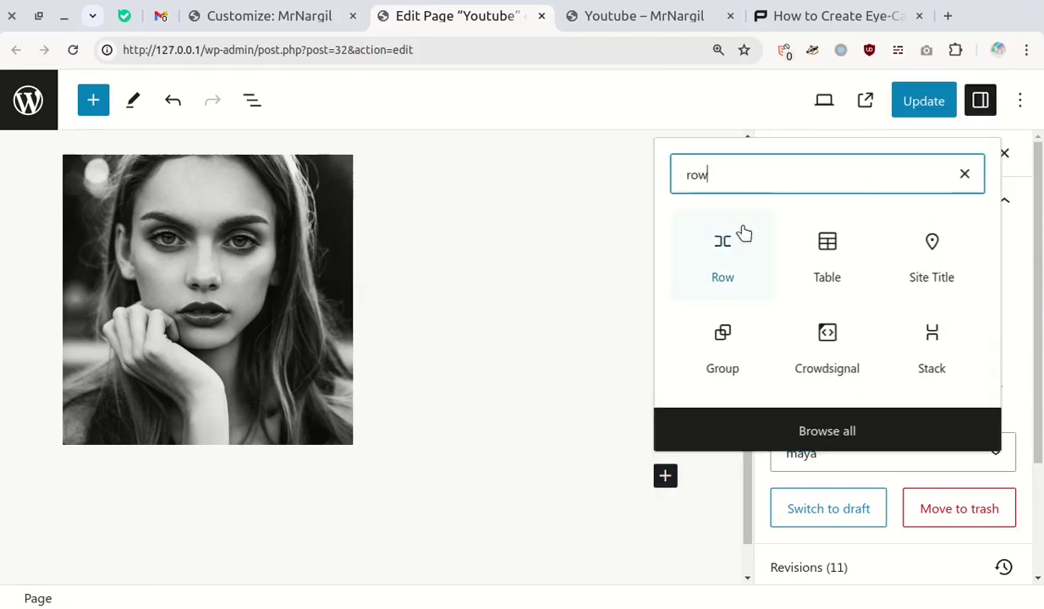
pyautogui.click(725, 246)
pyautogui.click(207, 288)
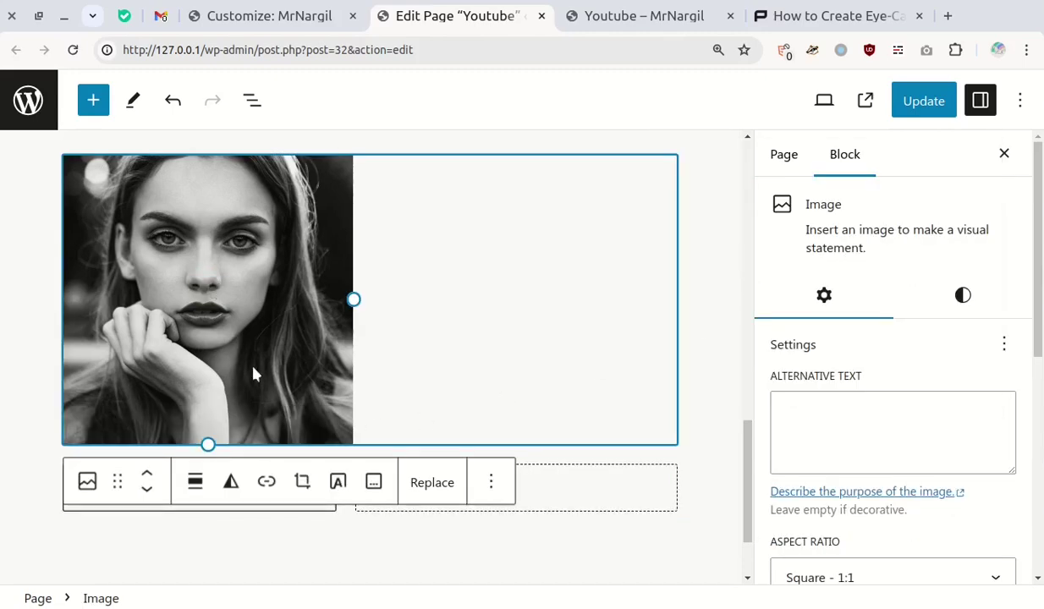
pyautogui.moveTo(117, 480); pyautogui.dragTo(175, 490)
pyautogui.click(615, 294)
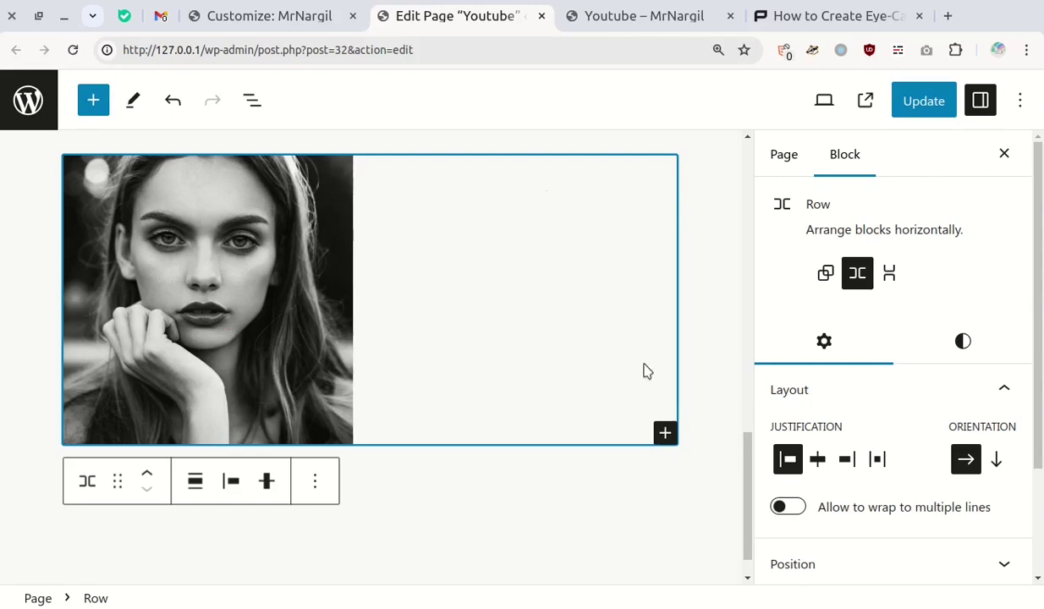
# - Add a paragraph with the person's name beside the portrait, formatted bold at M size
pyautogui.click(665, 433)
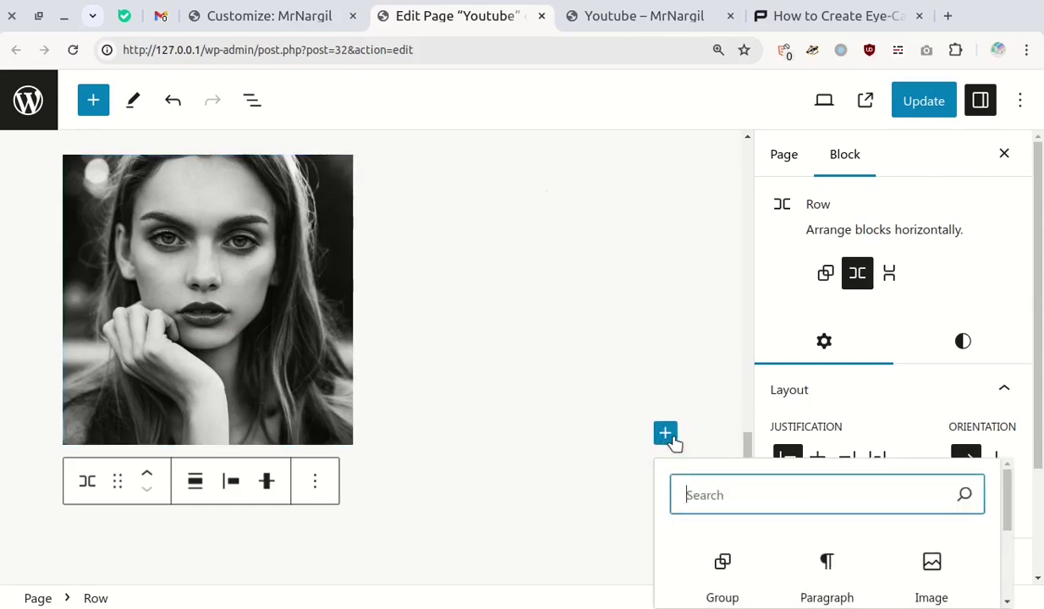
pyautogui.click(827, 569)
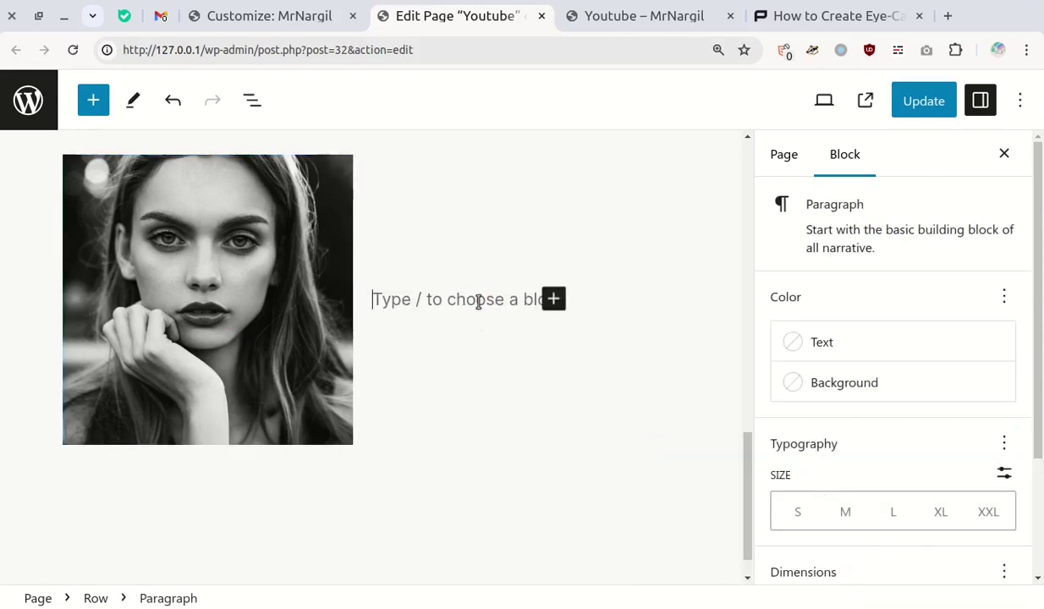
pyautogui.write('Maya Anderson')
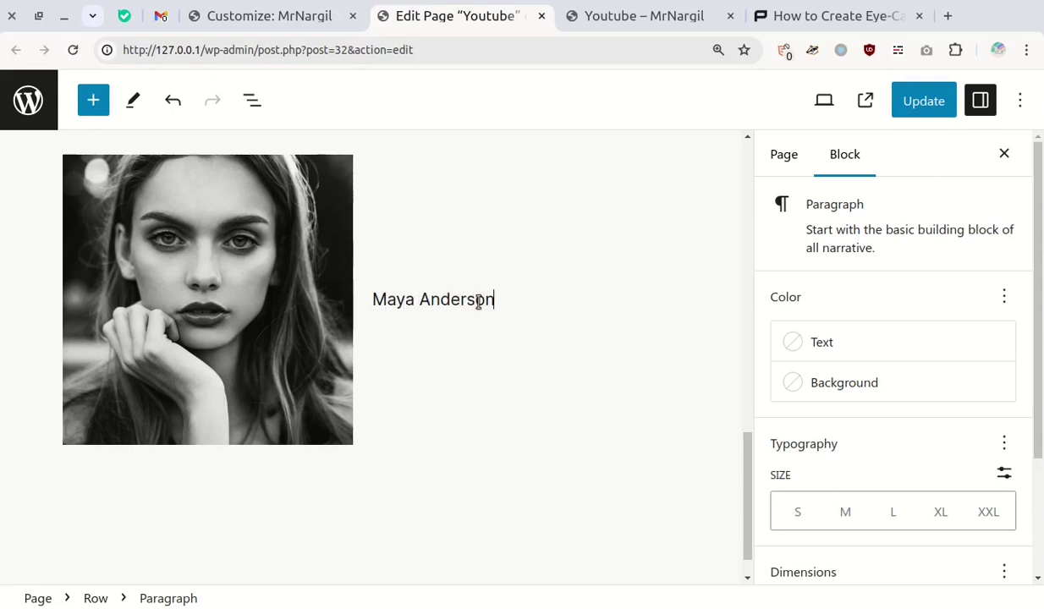
pyautogui.doubleClick(419, 301)
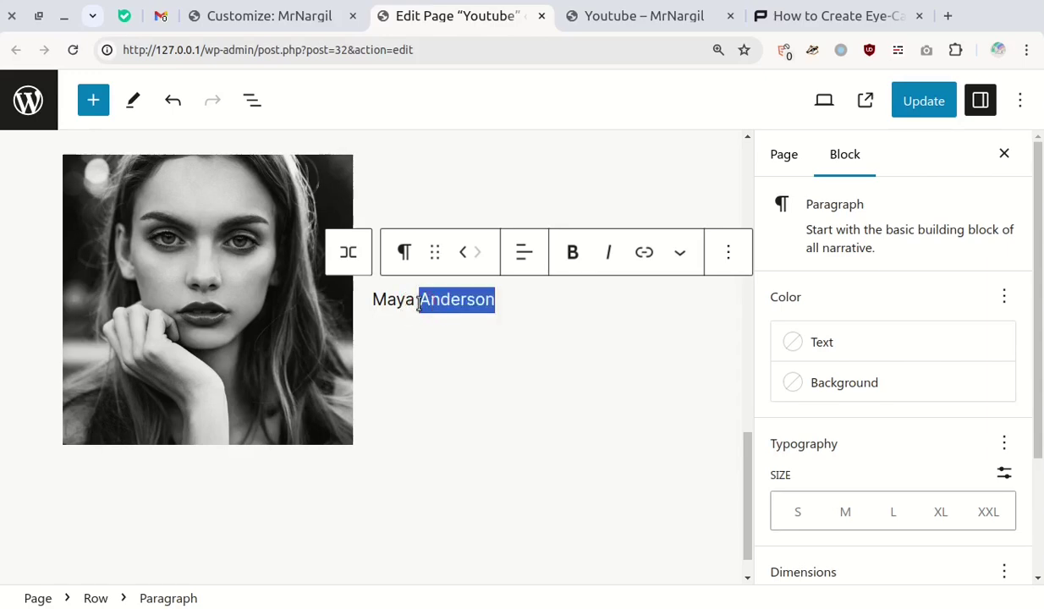
pyautogui.tripleClick(420, 300)
pyautogui.click(570, 253)
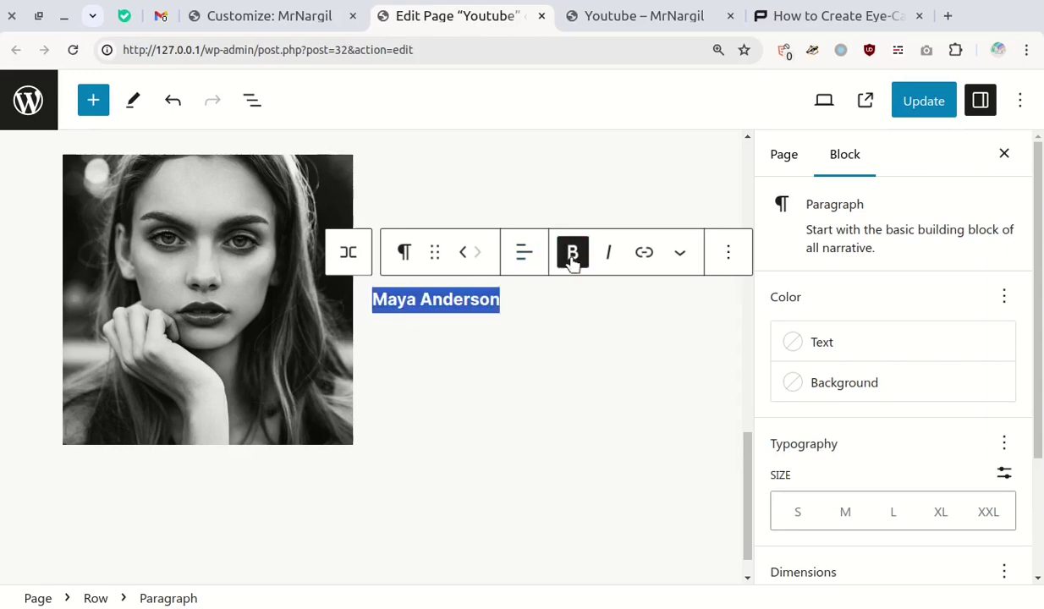
pyautogui.click(844, 510)
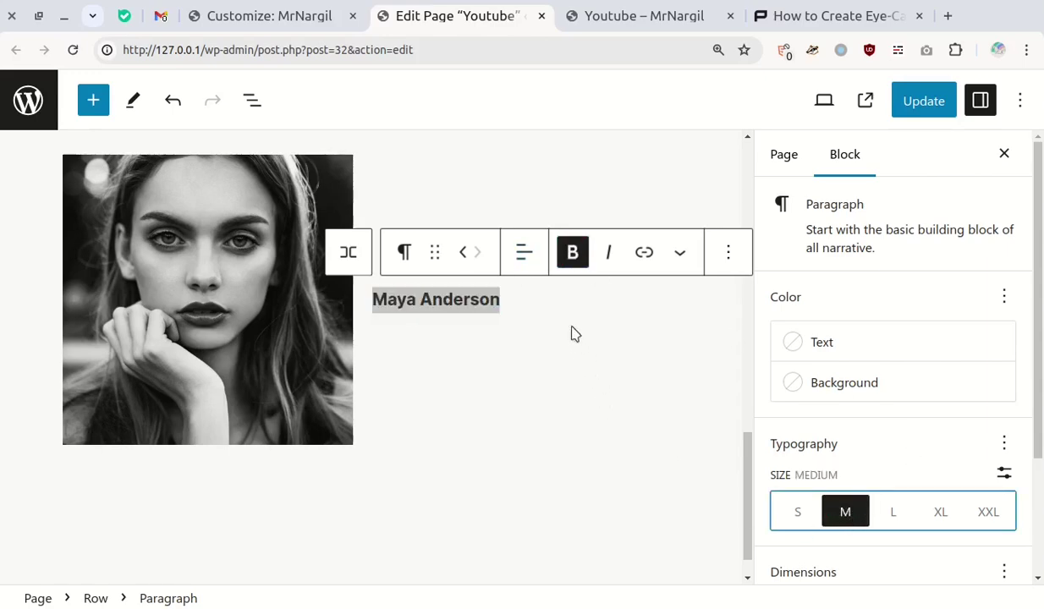
pyautogui.click(559, 309)
pyautogui.click(670, 427)
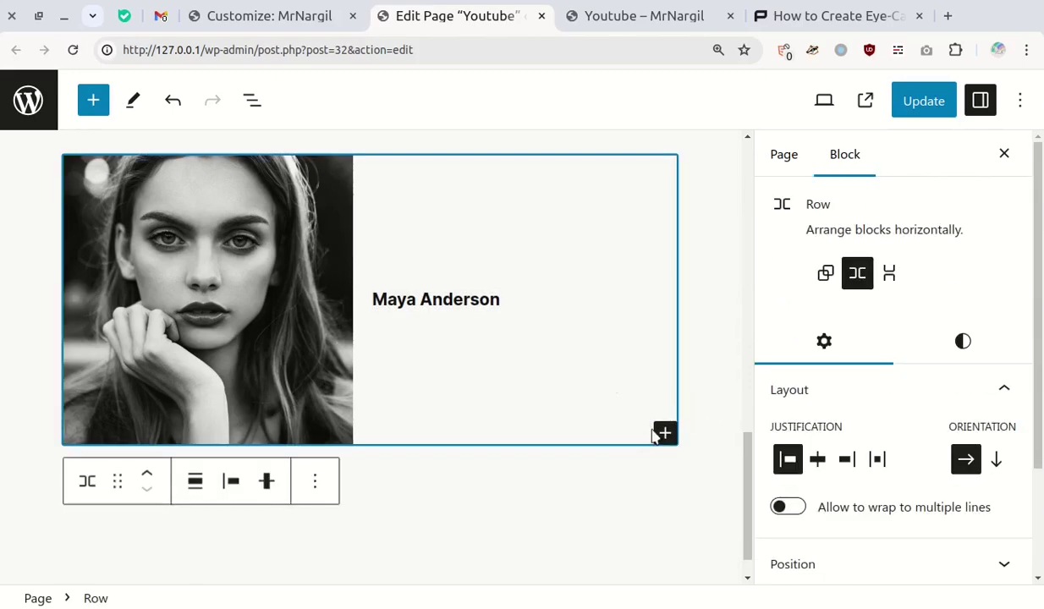
# - Add a new paragraph in the Row and paste the developer bio text into it
pyautogui.click(665, 434)
pyautogui.click(723, 566)
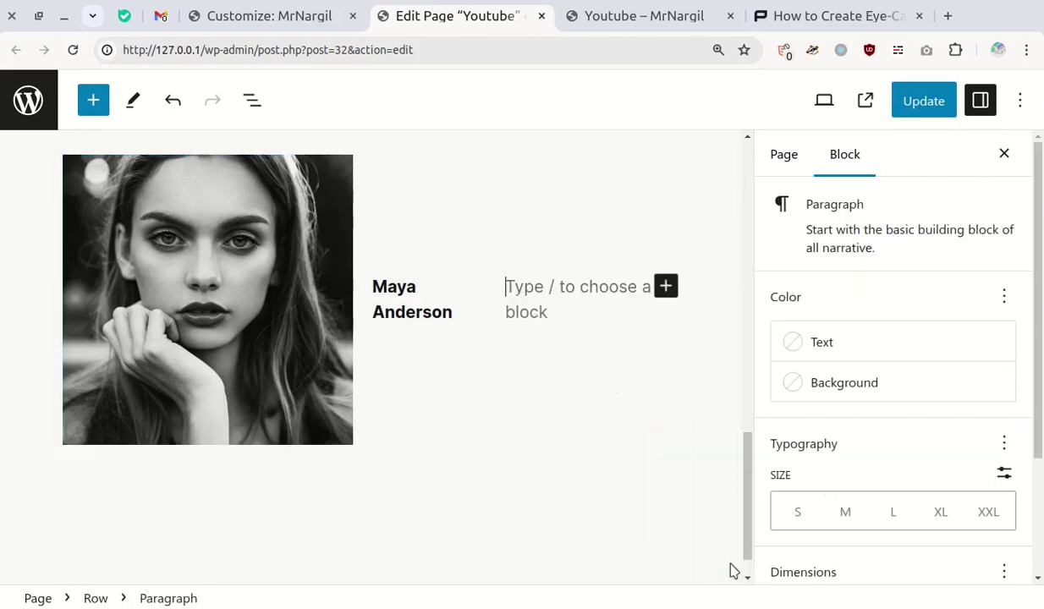
pyautogui.rightClick(538, 293)
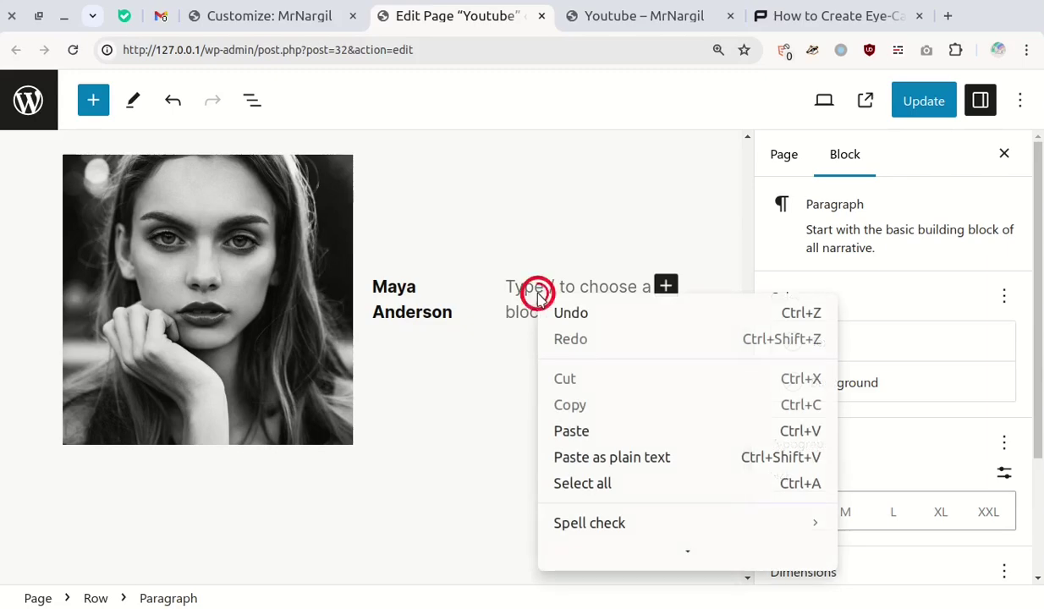
pyautogui.click(559, 428)
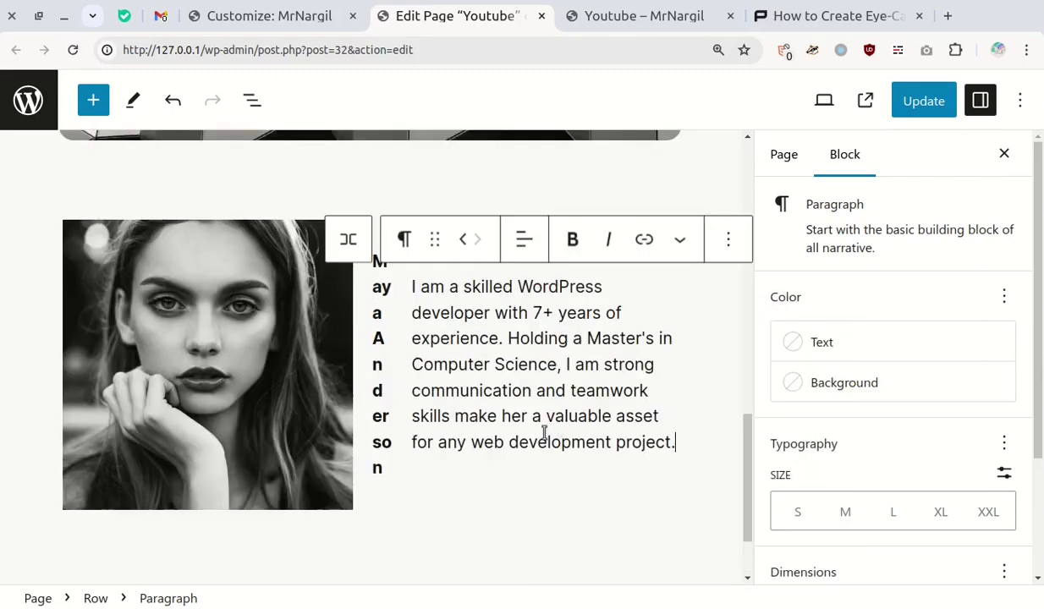
# - Group the name and bio paragraphs from List View so they stack in one column
pyautogui.click(252, 100)
pyautogui.click(168, 319)
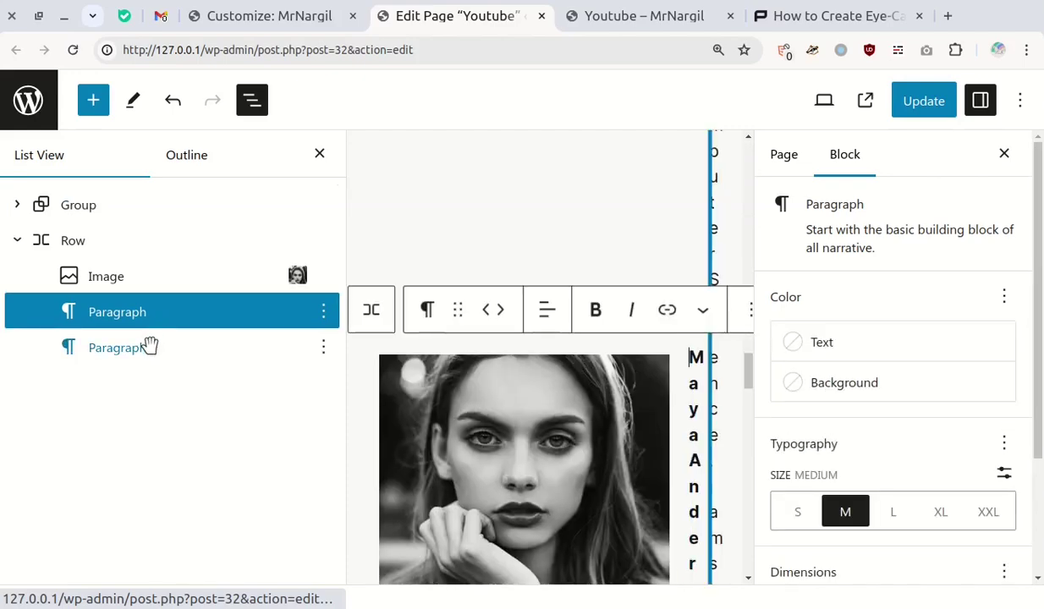
pyautogui.keyDown('shift'); pyautogui.click(147, 345); pyautogui.keyUp('shift')
pyautogui.click(323, 313)
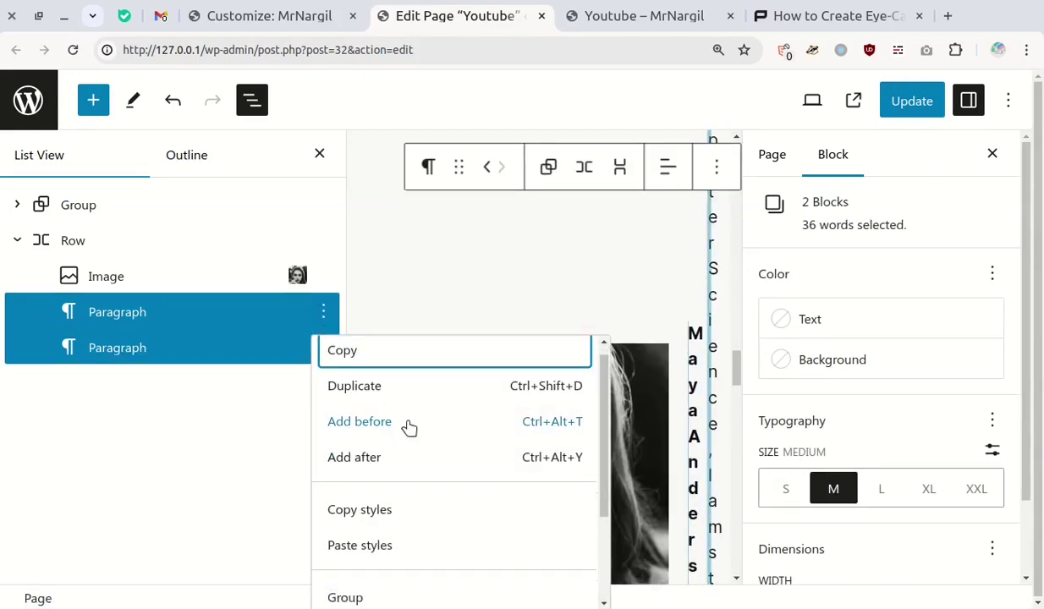
pyautogui.scroll(-3, 404, 461)
pyautogui.click(339, 461)
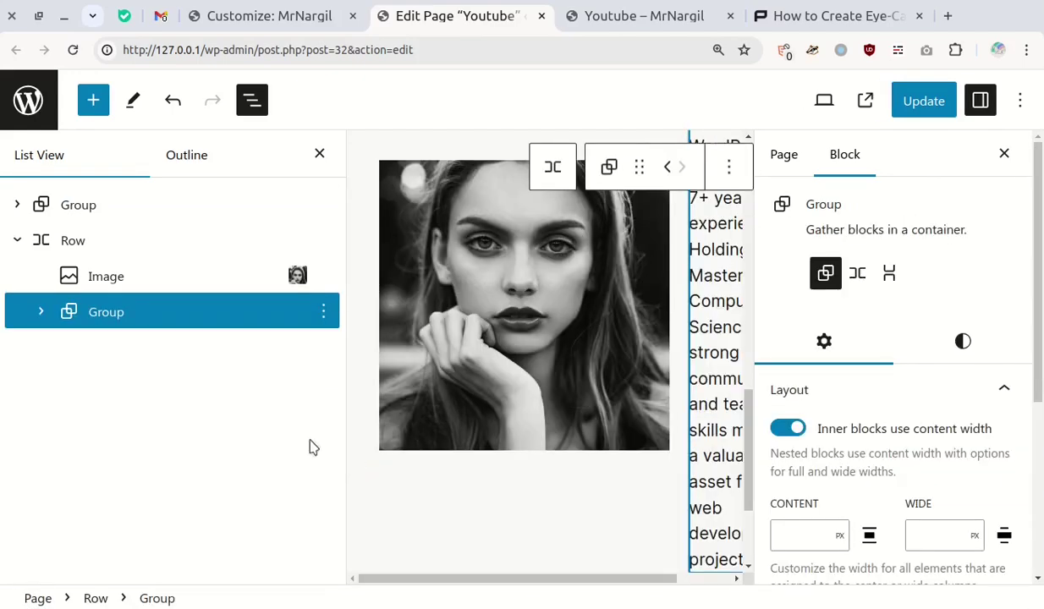
pyautogui.click(319, 154)
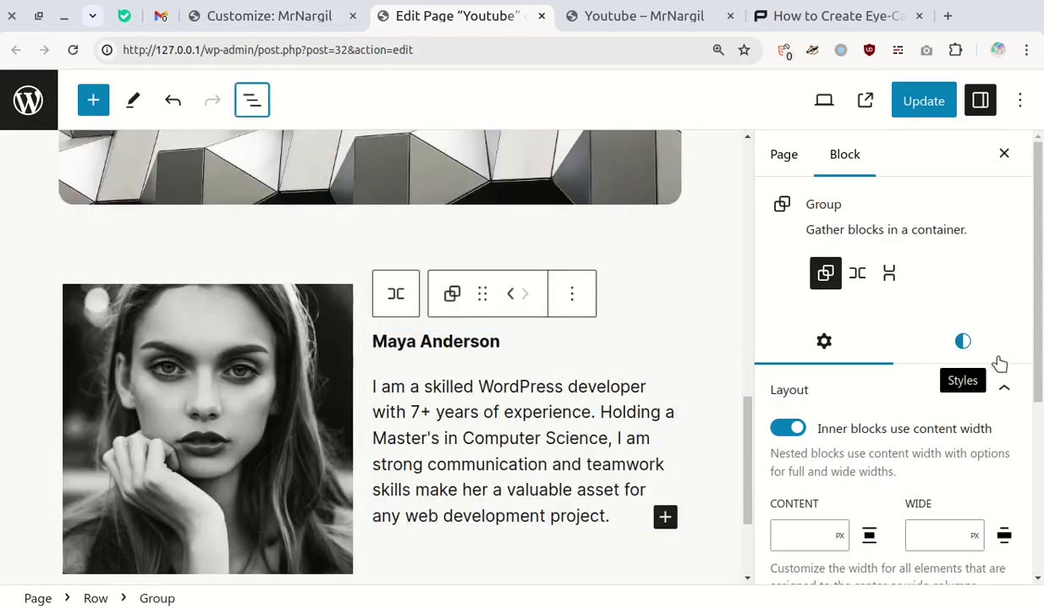
# - Set the name-and-bio group's wide width to 400 px
pyautogui.click(924, 546)
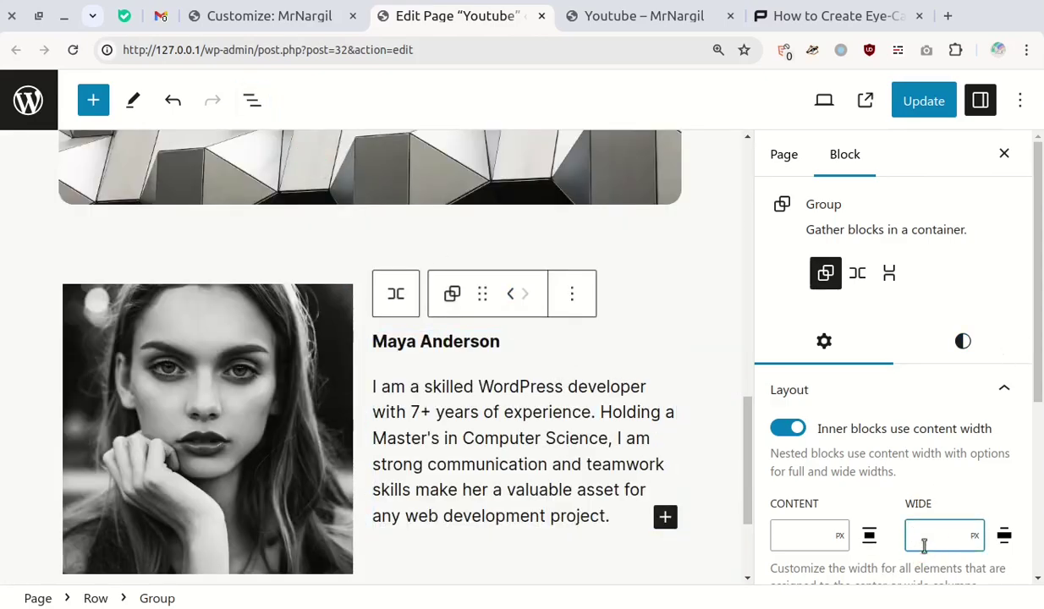
pyautogui.write('400')
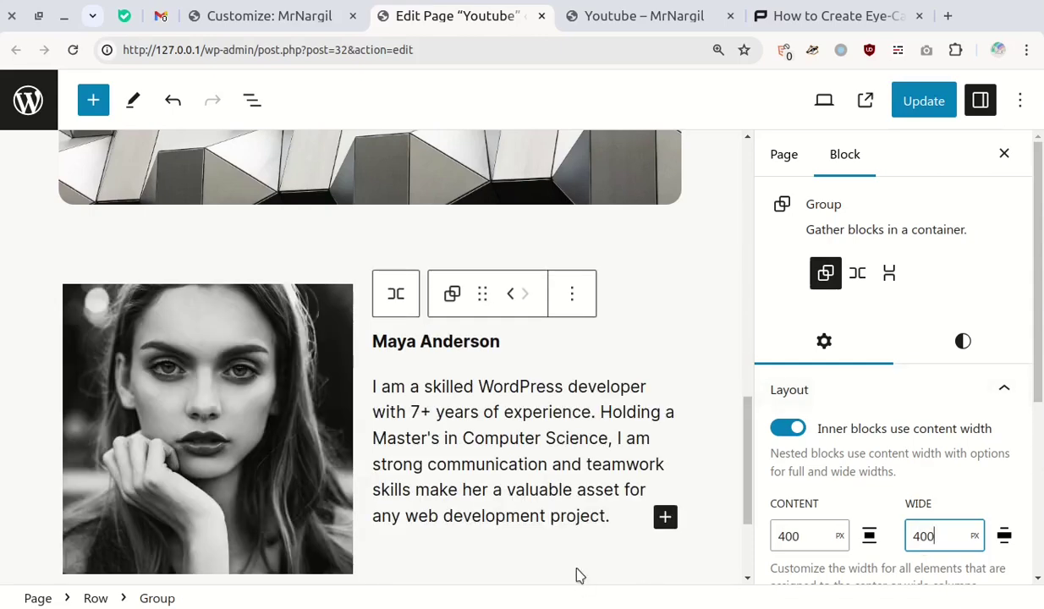
pyautogui.scroll(-1, 600, 388)
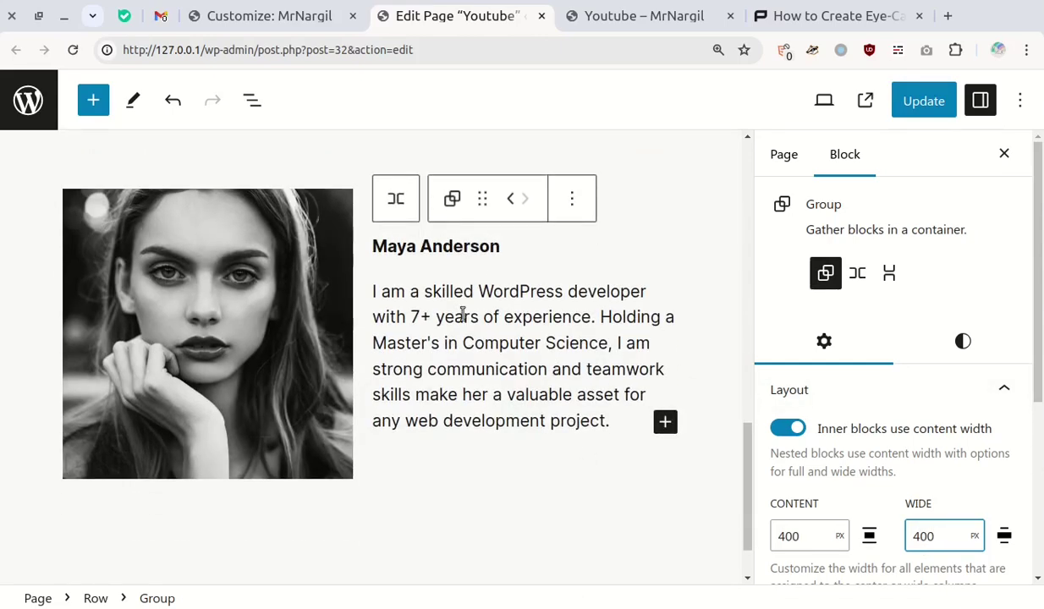
pyautogui.scroll(-3, 995, 471)
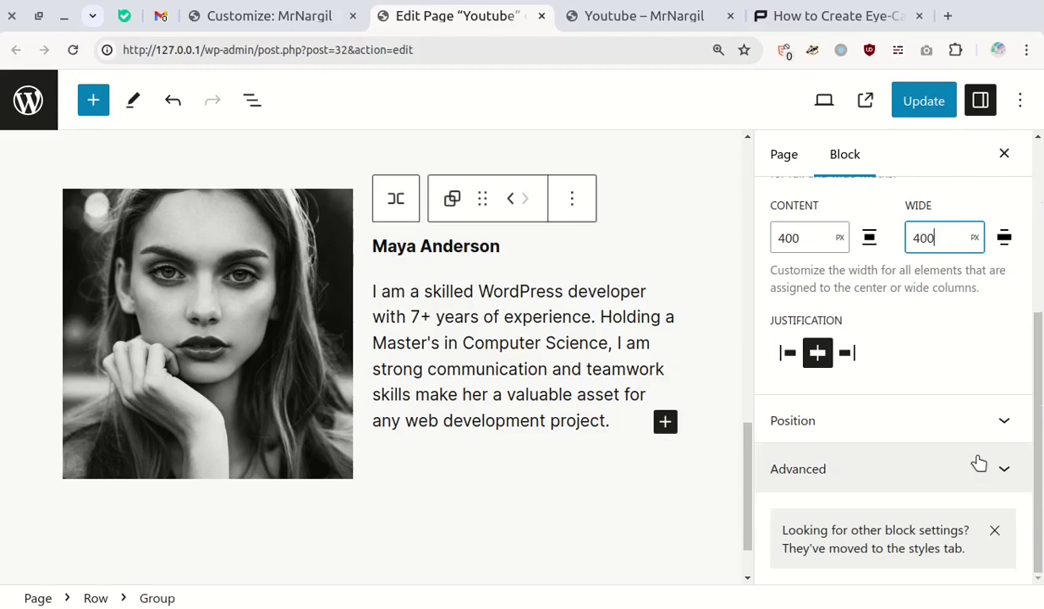
pyautogui.scroll(3, 948, 286)
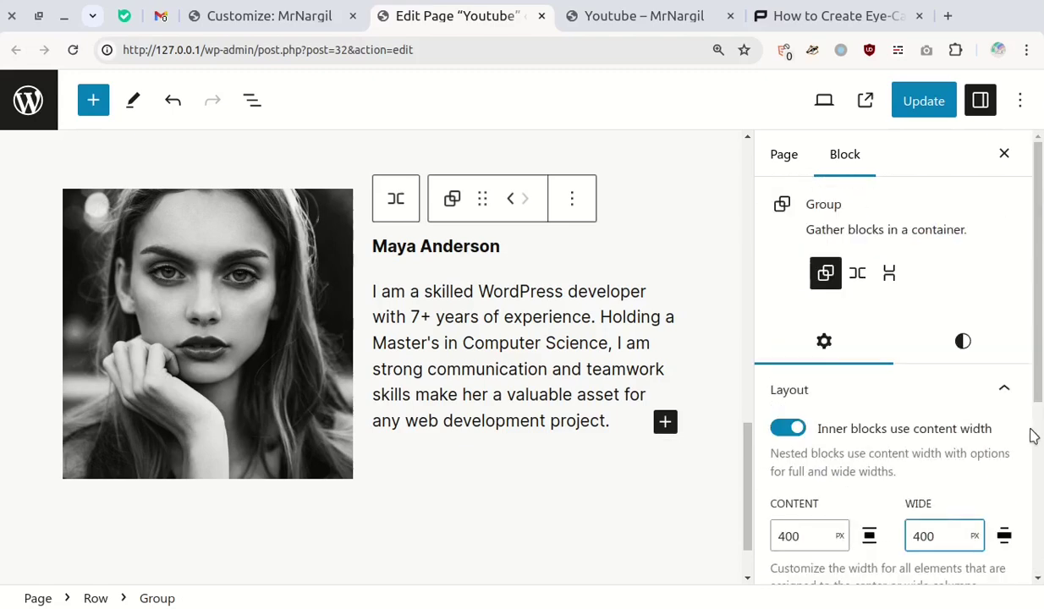
# - Set the group's block spacing to 0 and update the page
pyautogui.click(962, 343)
pyautogui.scroll(-5, 1034, 350)
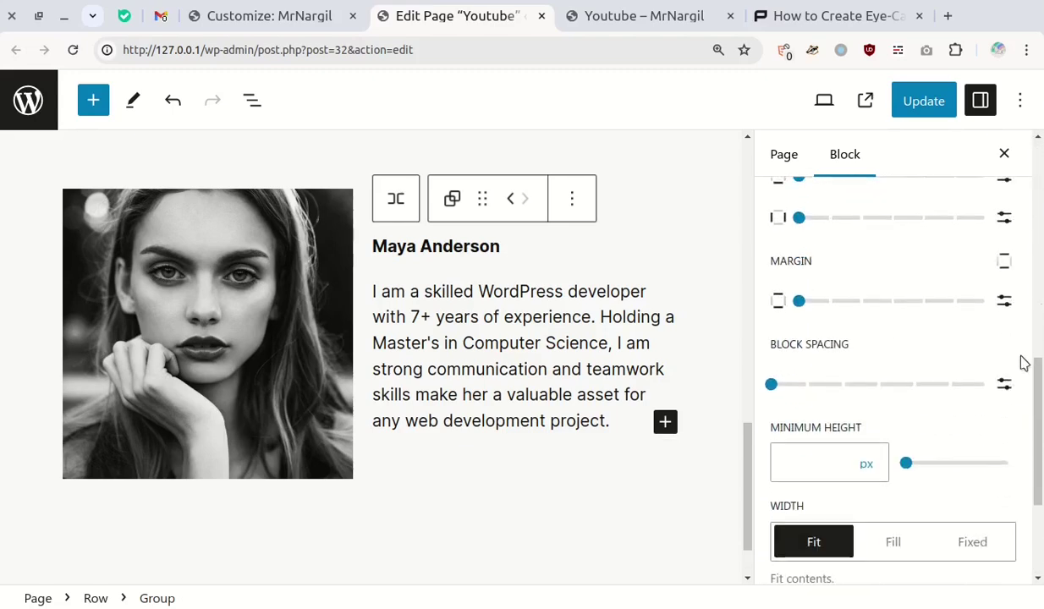
pyautogui.click(773, 383)
pyautogui.moveTo(776, 385)
pyautogui.mouseDown()
pyautogui.moveTo(802, 388)
pyautogui.moveTo(766, 398)
pyautogui.mouseUp()
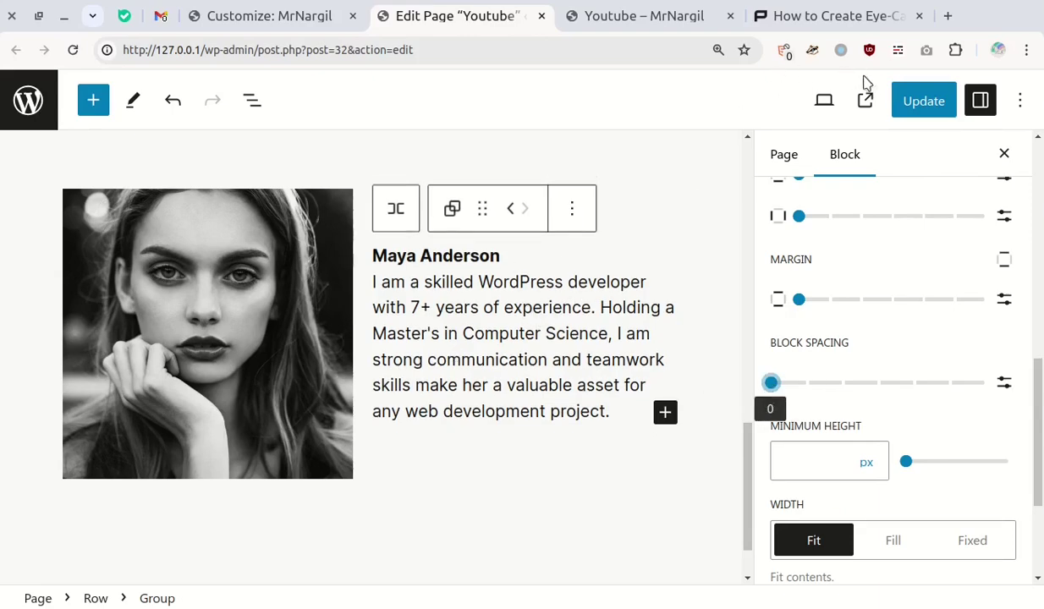
pyautogui.click(913, 95)
# - Reload the live page and scroll to the profile row with its blob-shaped photo border
pyautogui.click(682, 15)
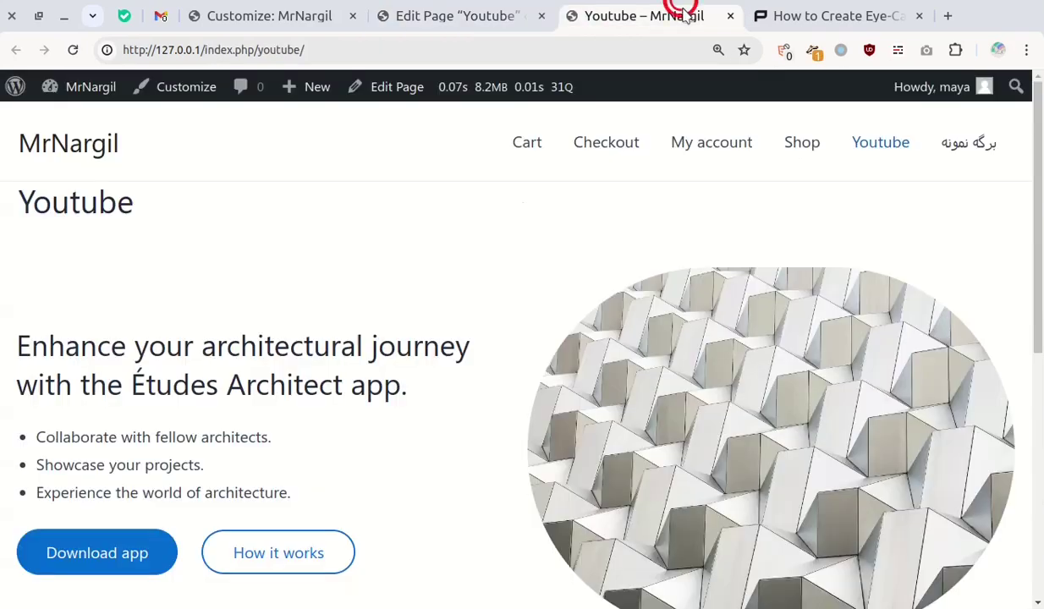
pyautogui.click(73, 50)
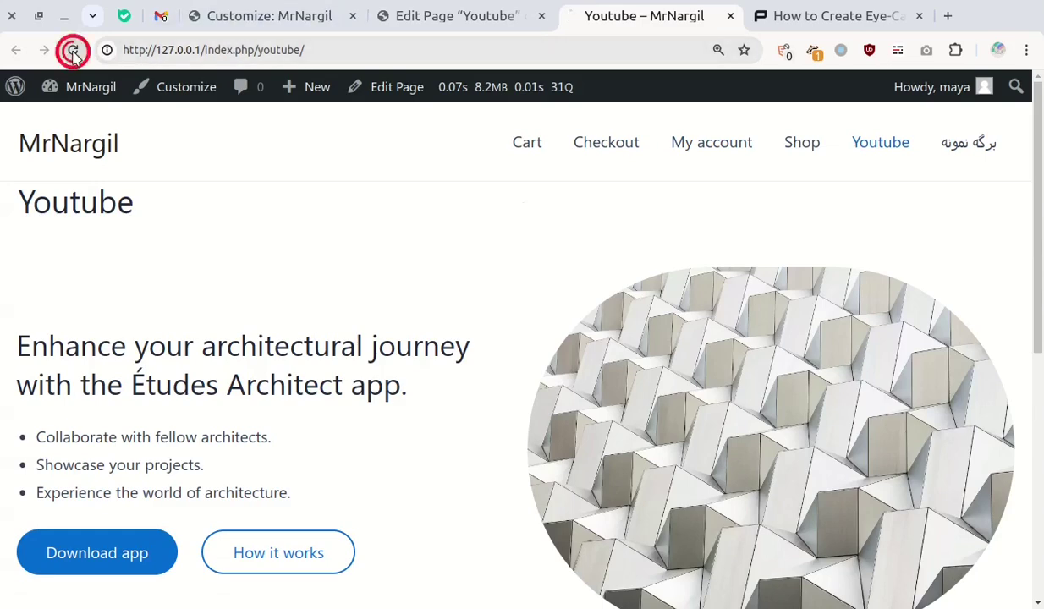
pyautogui.moveTo(1039, 158); pyautogui.dragTo(1040, 391)
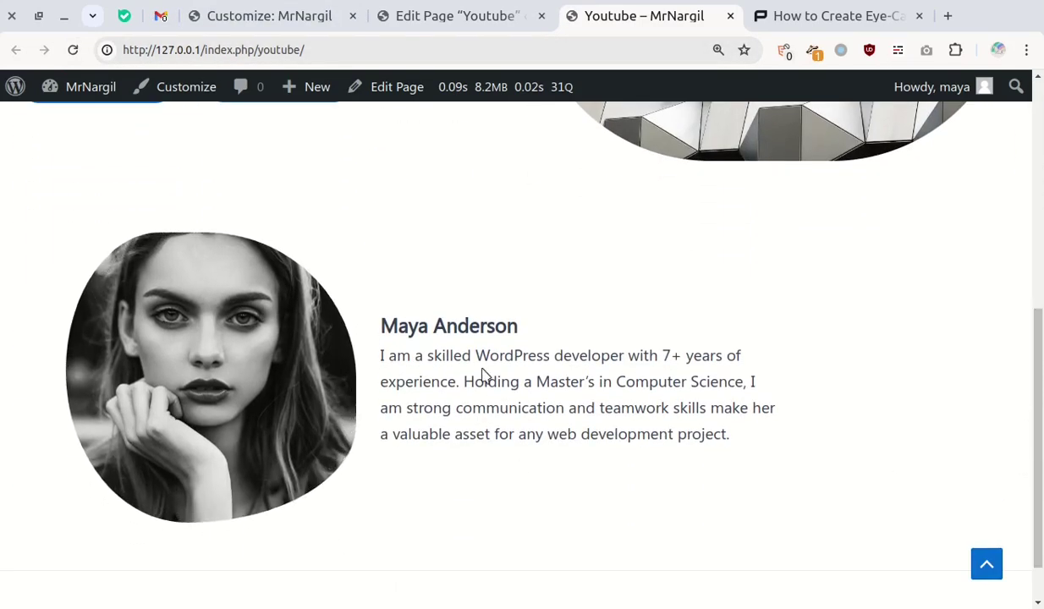
# - Back in the editor, shrink the profile photo to a narrower width
pyautogui.click(518, 8)
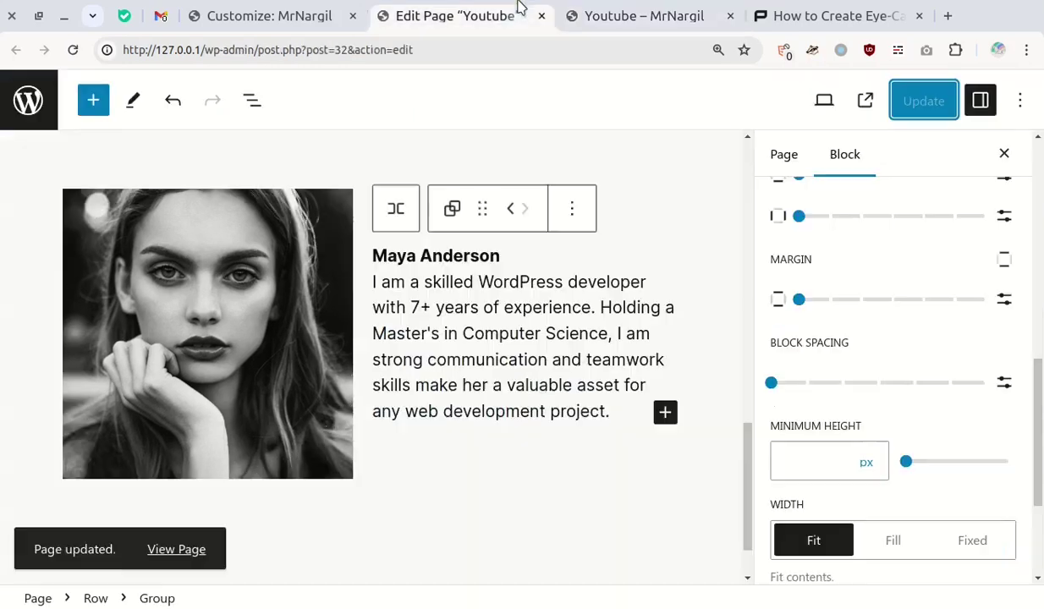
pyautogui.click(334, 330)
pyautogui.moveTo(353, 331); pyautogui.dragTo(309, 337)
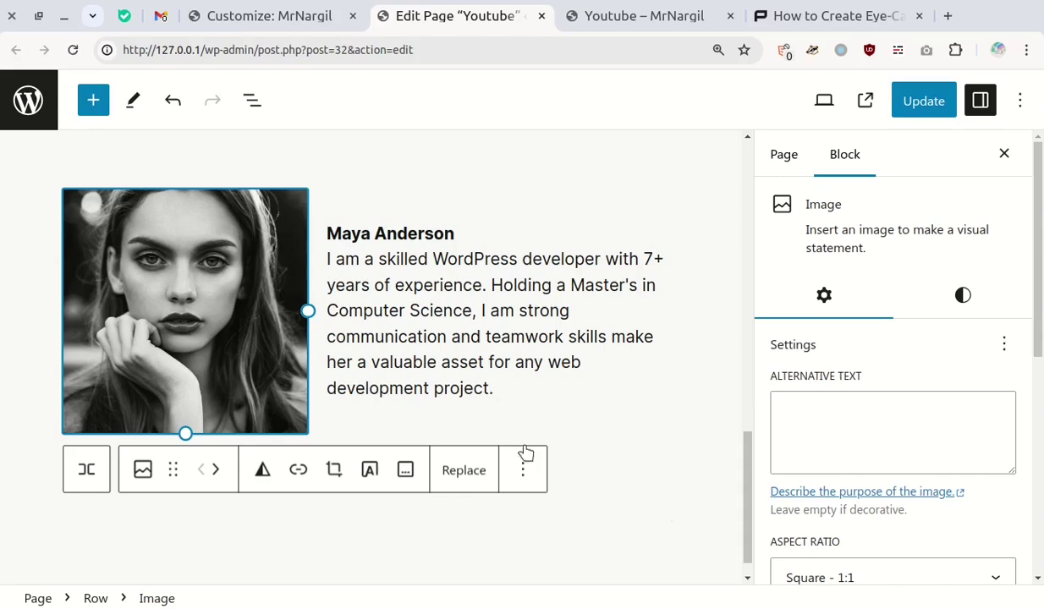
# - Justify the whole Row's contents to the center and update the page
pyautogui.click(95, 600)
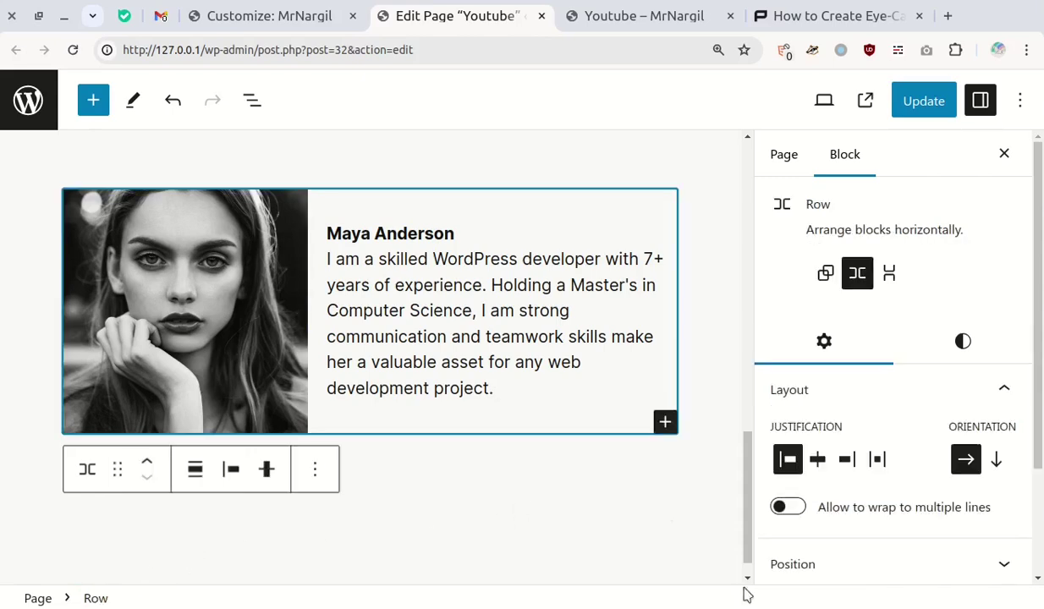
pyautogui.click(817, 460)
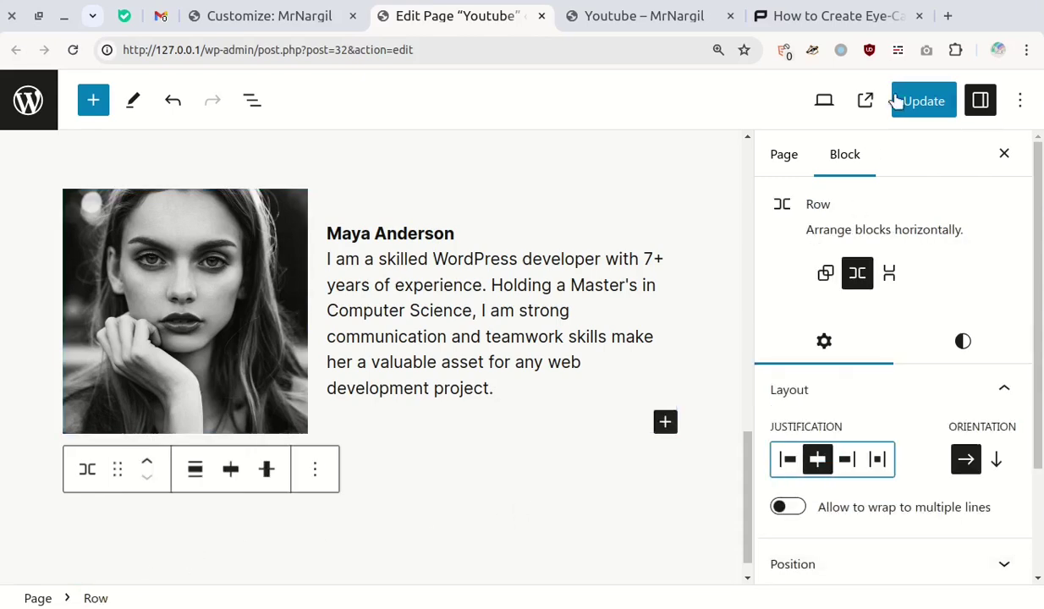
pyautogui.click(925, 99)
# - Reload the live page to see the smaller portrait, name and bio centered
pyautogui.click(640, 15)
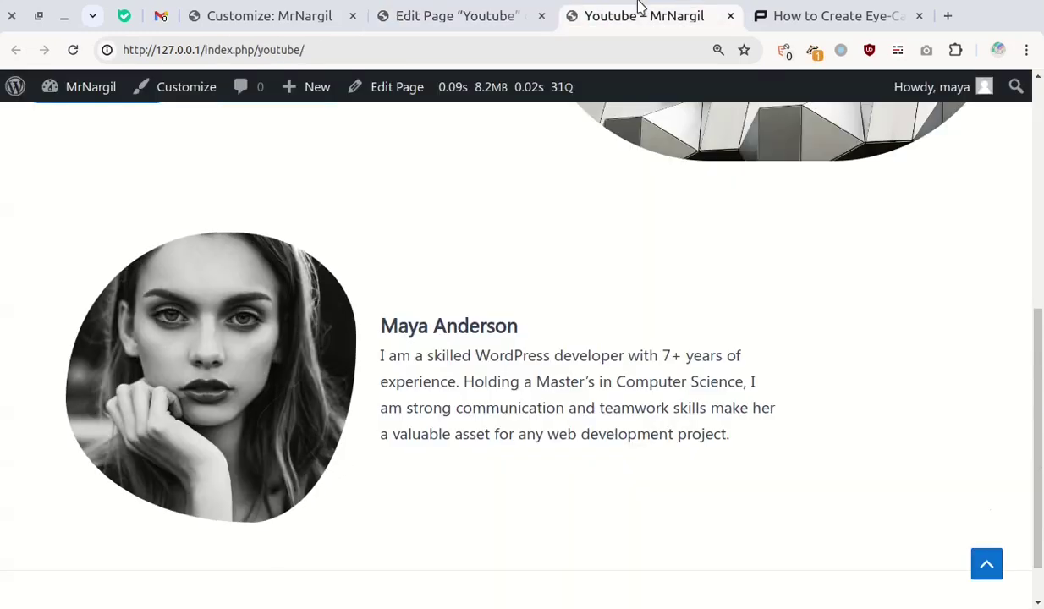
pyautogui.click(73, 49)
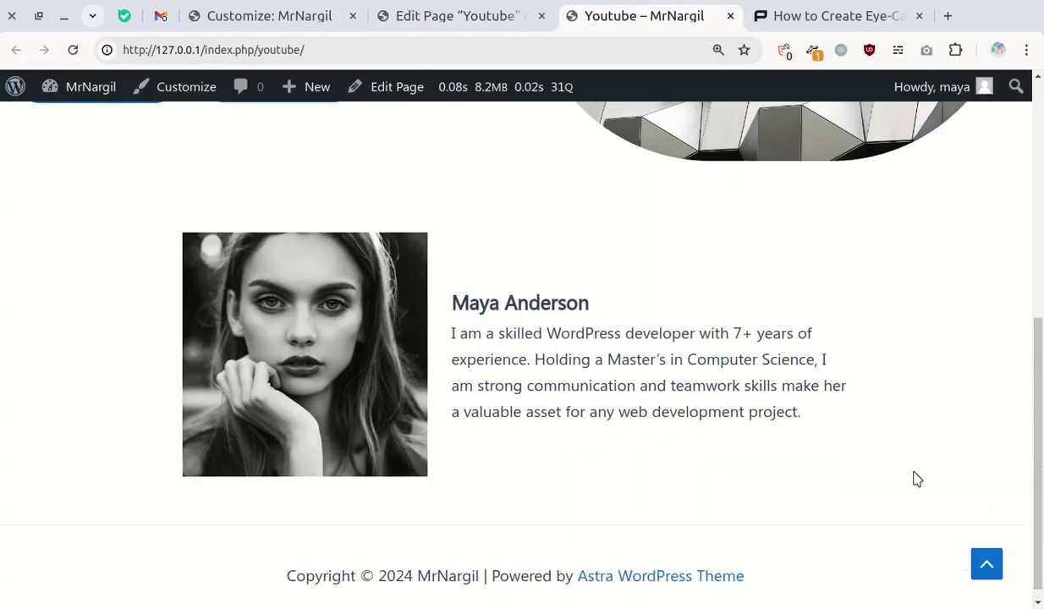